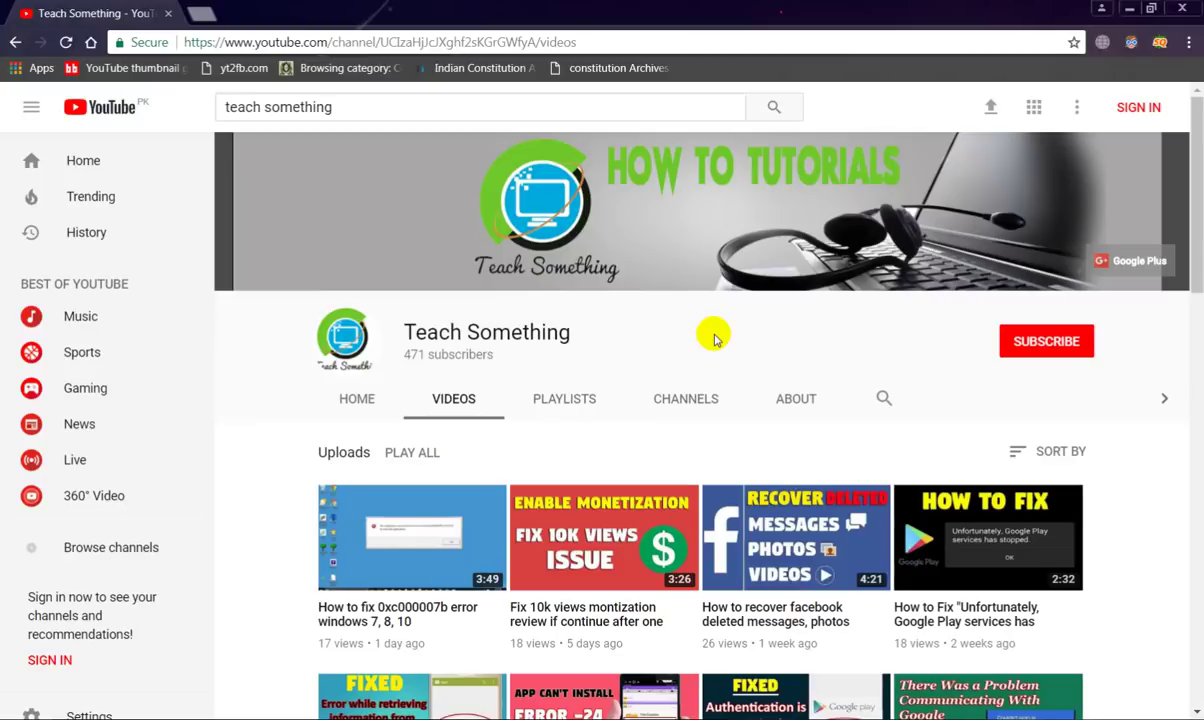
Highlight the channel name 'Teach Something' and the 'Two-factor authentication required' heading
left_click_drag(406, 331, 602, 333)
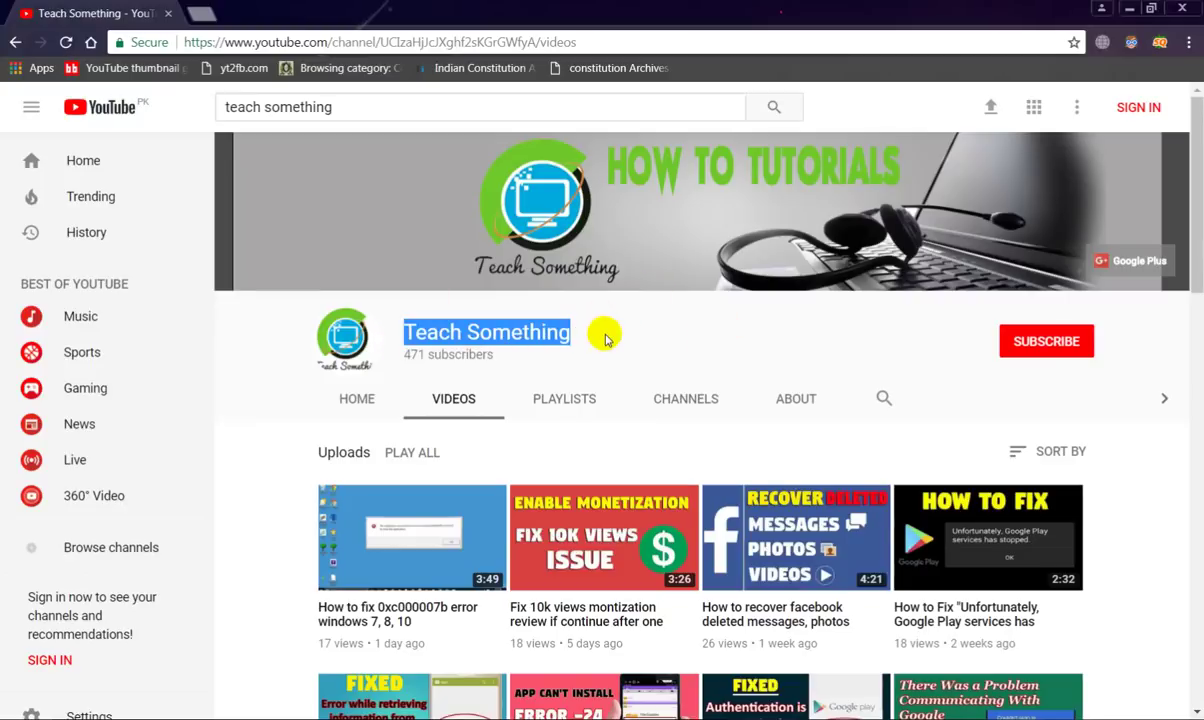
left_click(605, 338)
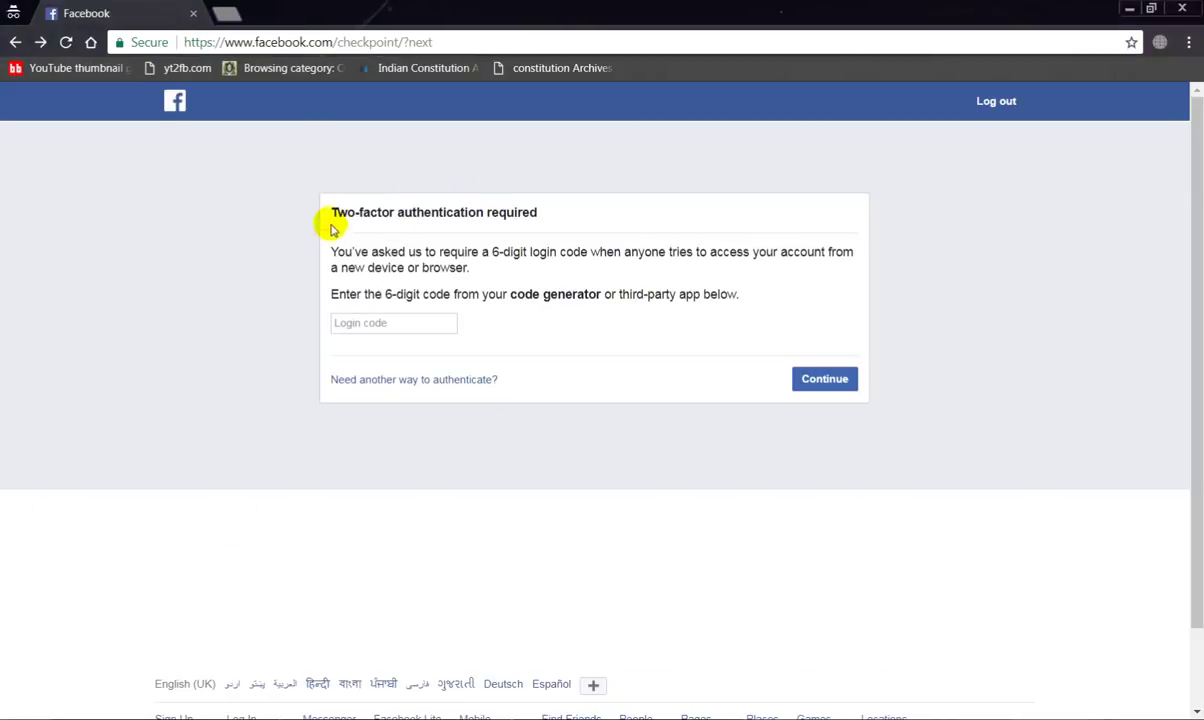
left_click_drag(331, 228, 537, 210)
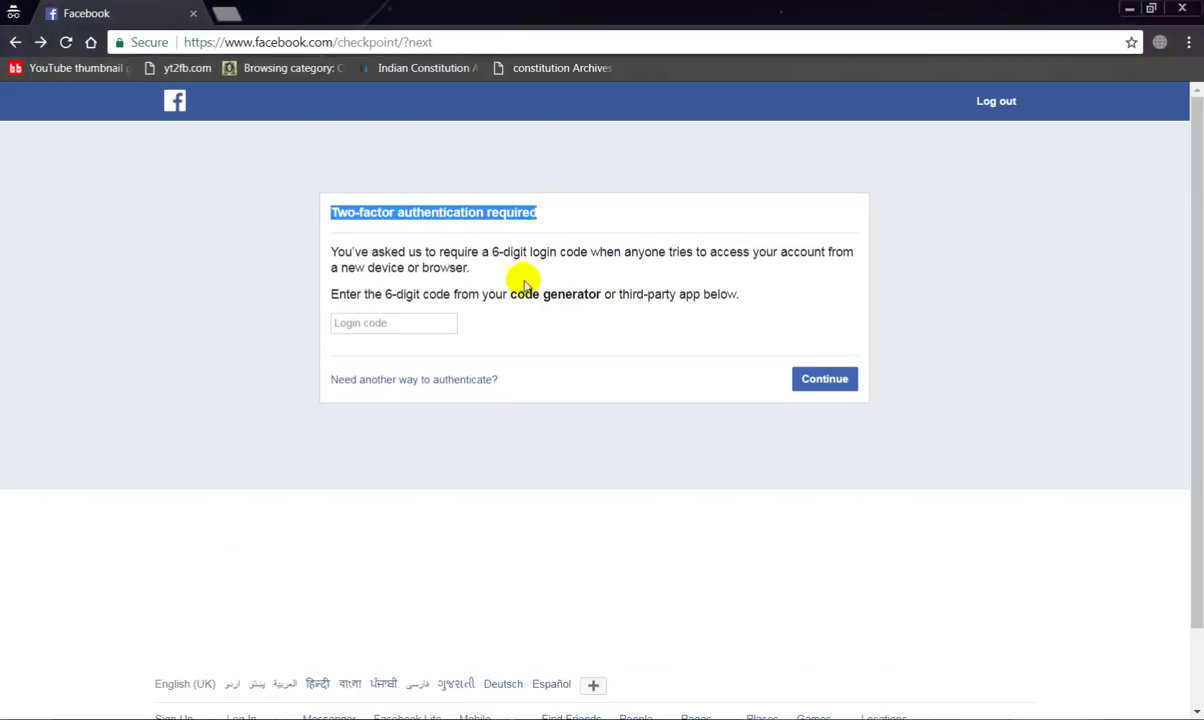
left_click(495, 270)
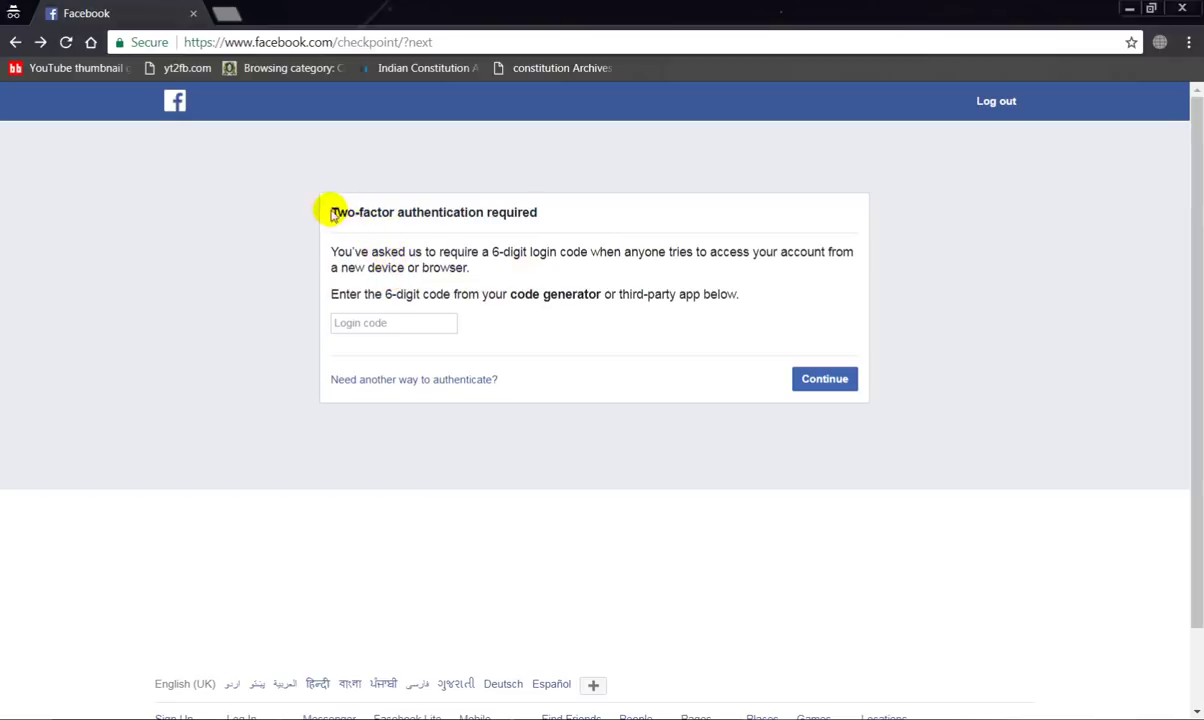
left_click_drag(328, 210, 489, 210)
left_click(388, 302)
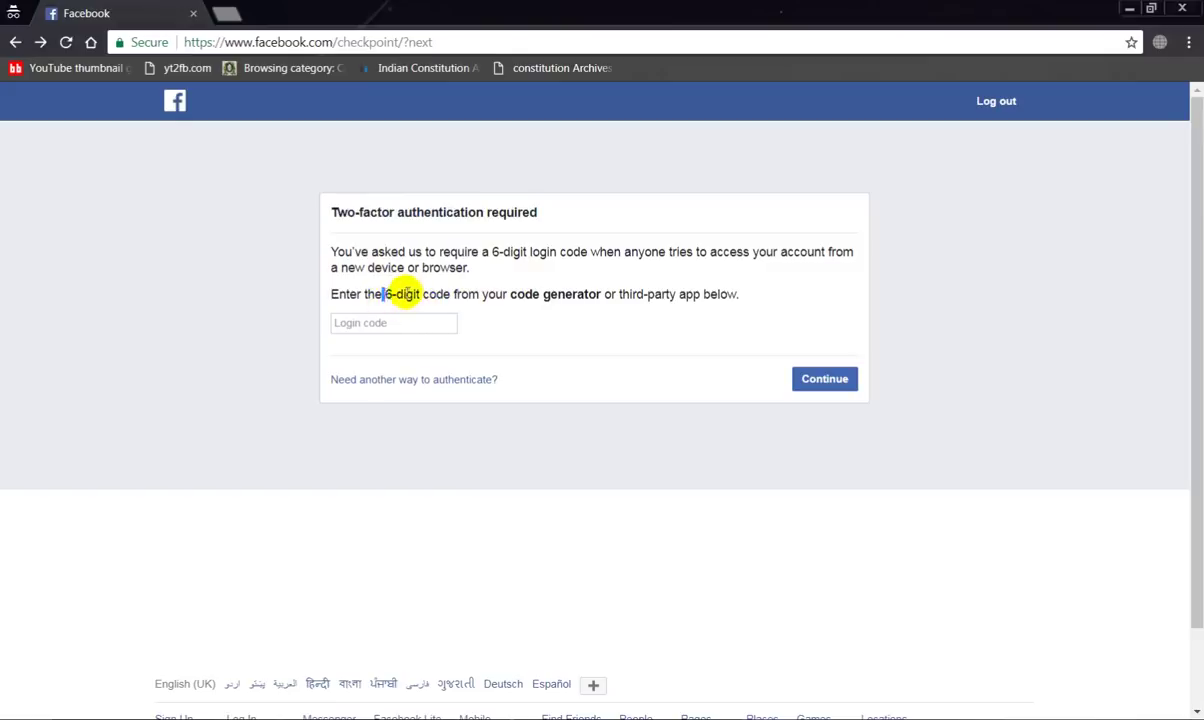
Highlight the phrase '6-digit code' and both instruction paragraphs on the two-factor page
left_click_drag(384, 292, 450, 290)
left_click(407, 297)
left_click_drag(386, 293, 452, 294)
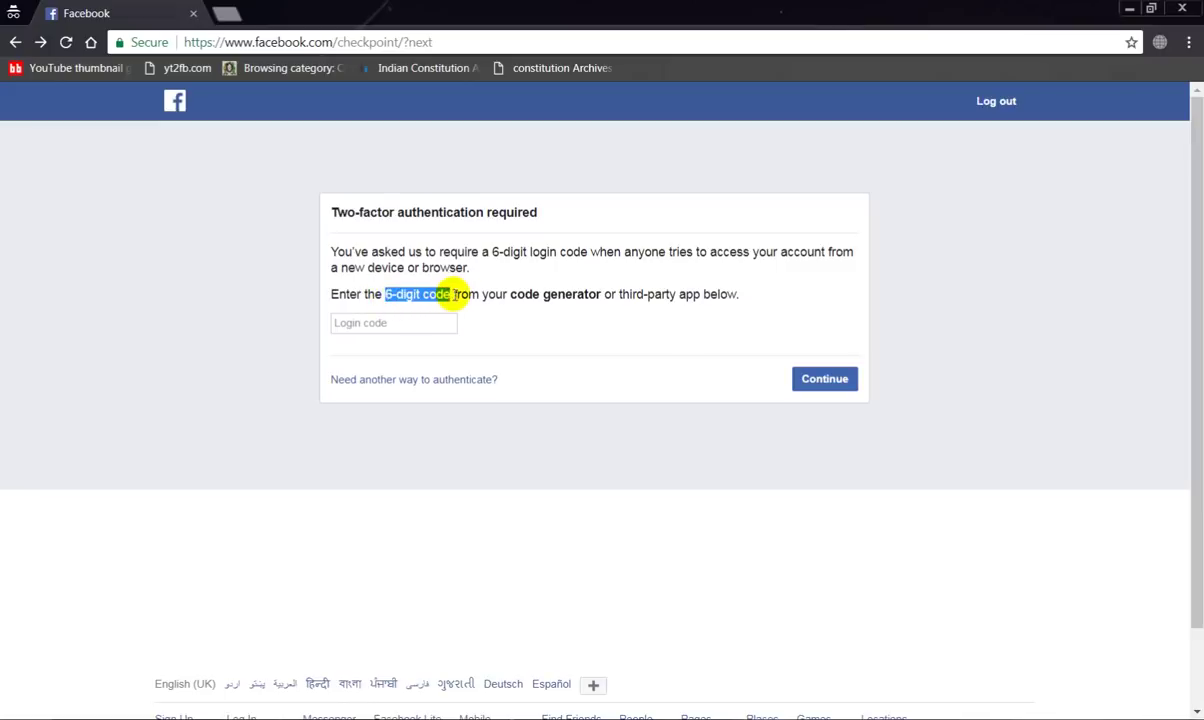
left_click(452, 294)
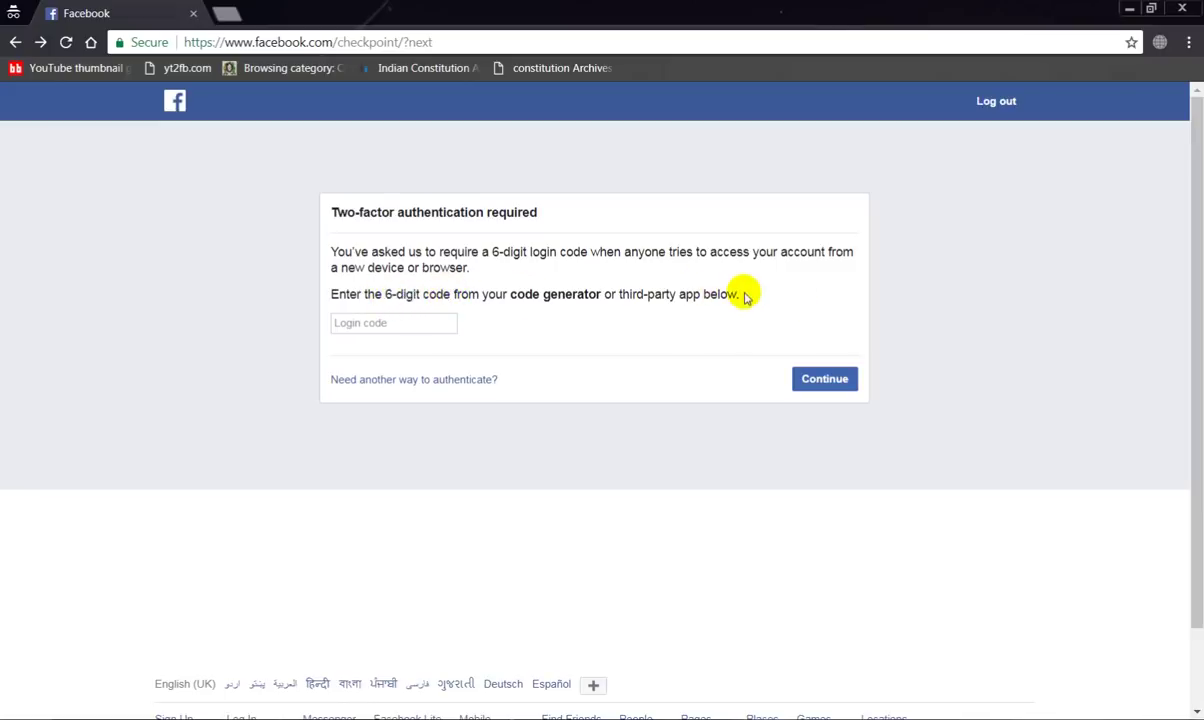
left_click_drag(740, 292, 670, 294)
left_click_drag(577, 272, 333, 247)
left_click(400, 245)
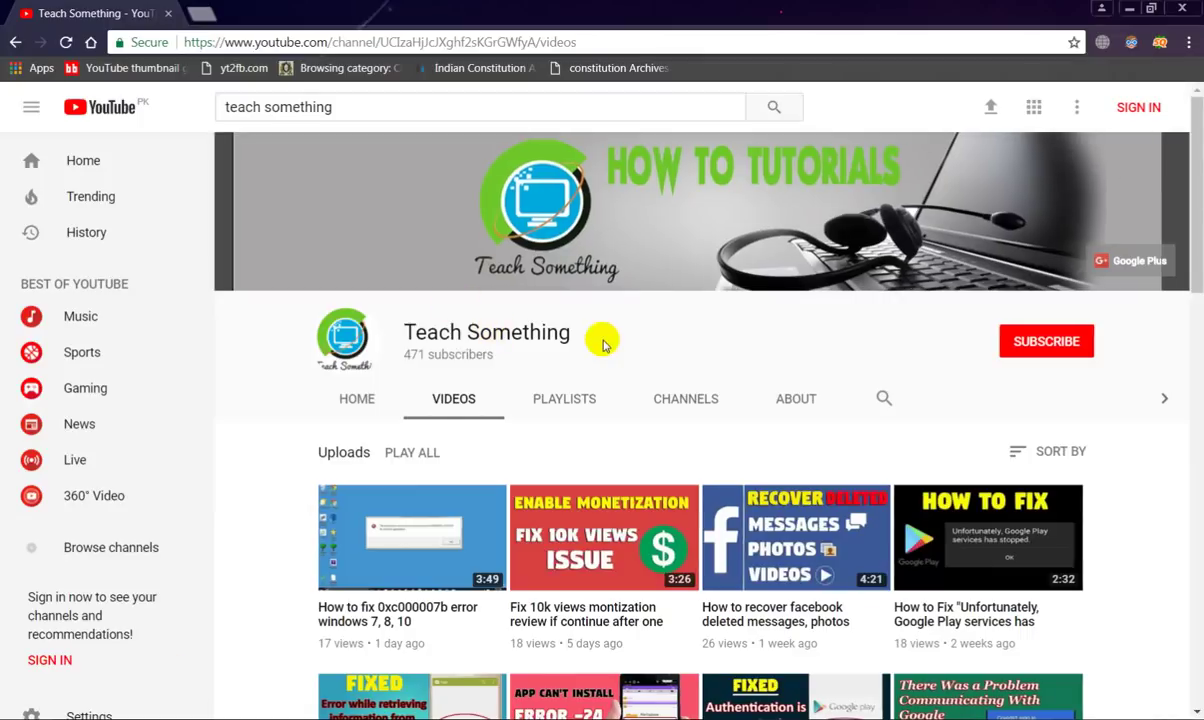
Reread by highlighting the channel title, heading, instructions and '6-digit code' again
left_click_drag(400, 330, 815, 310)
left_click(815, 310)
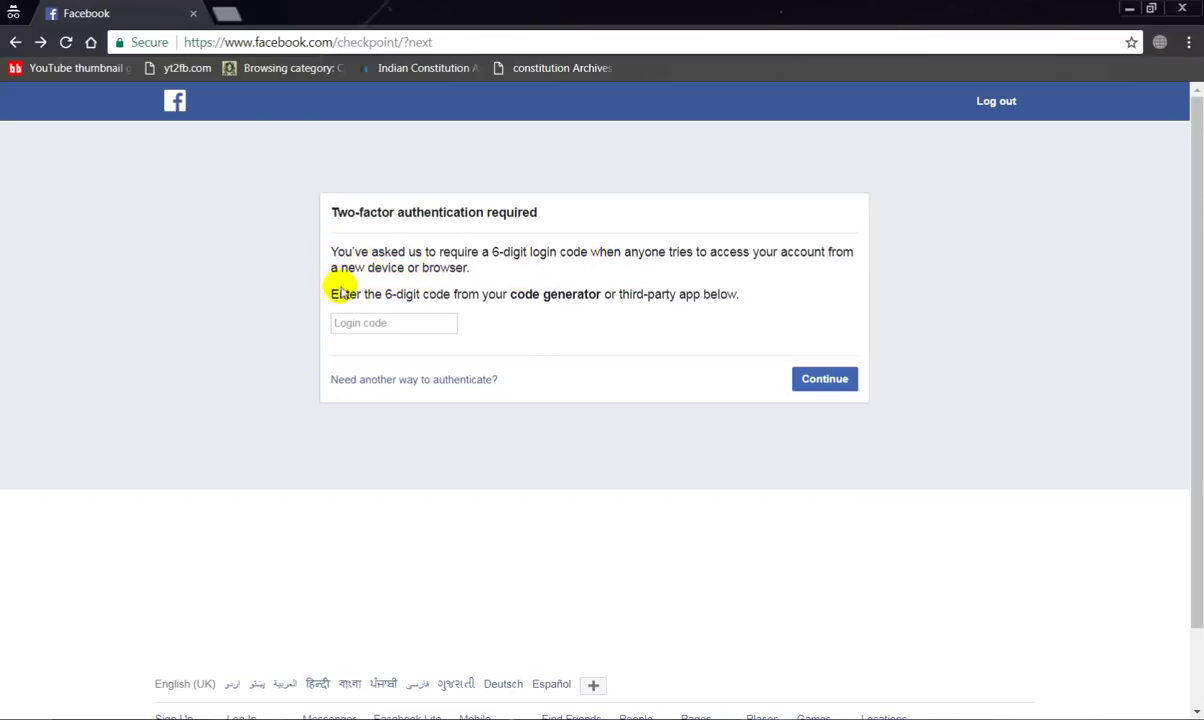
left_click_drag(333, 210, 747, 301)
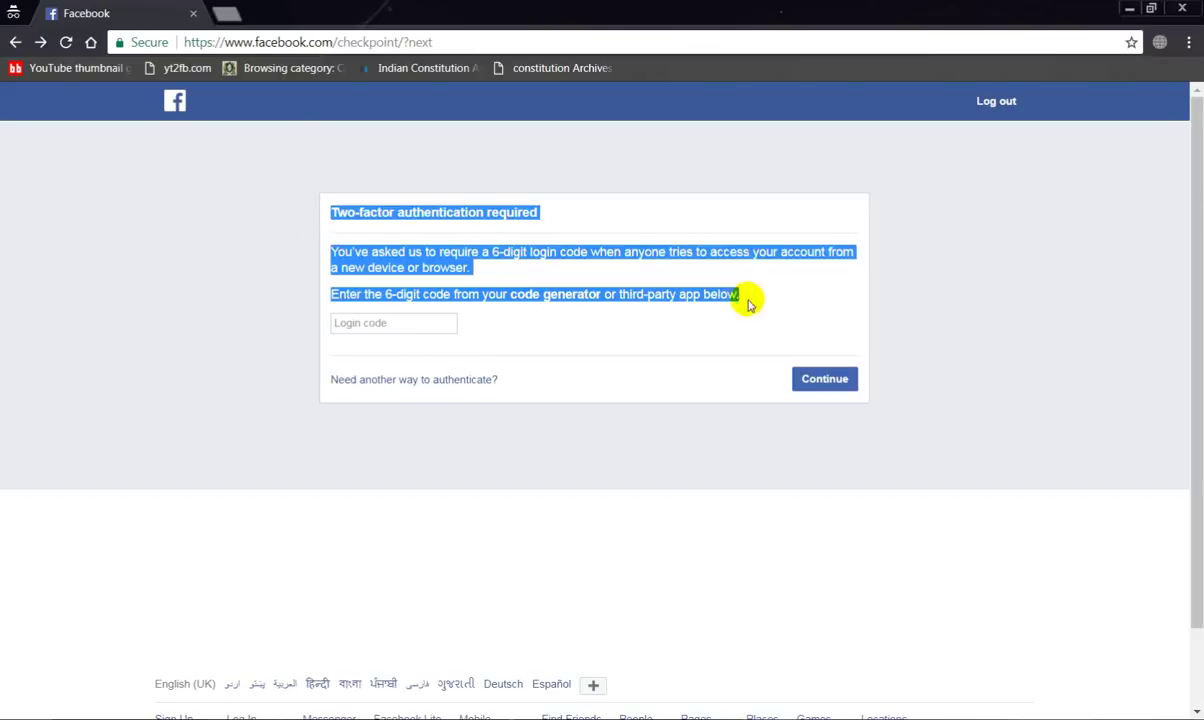
left_click(336, 324)
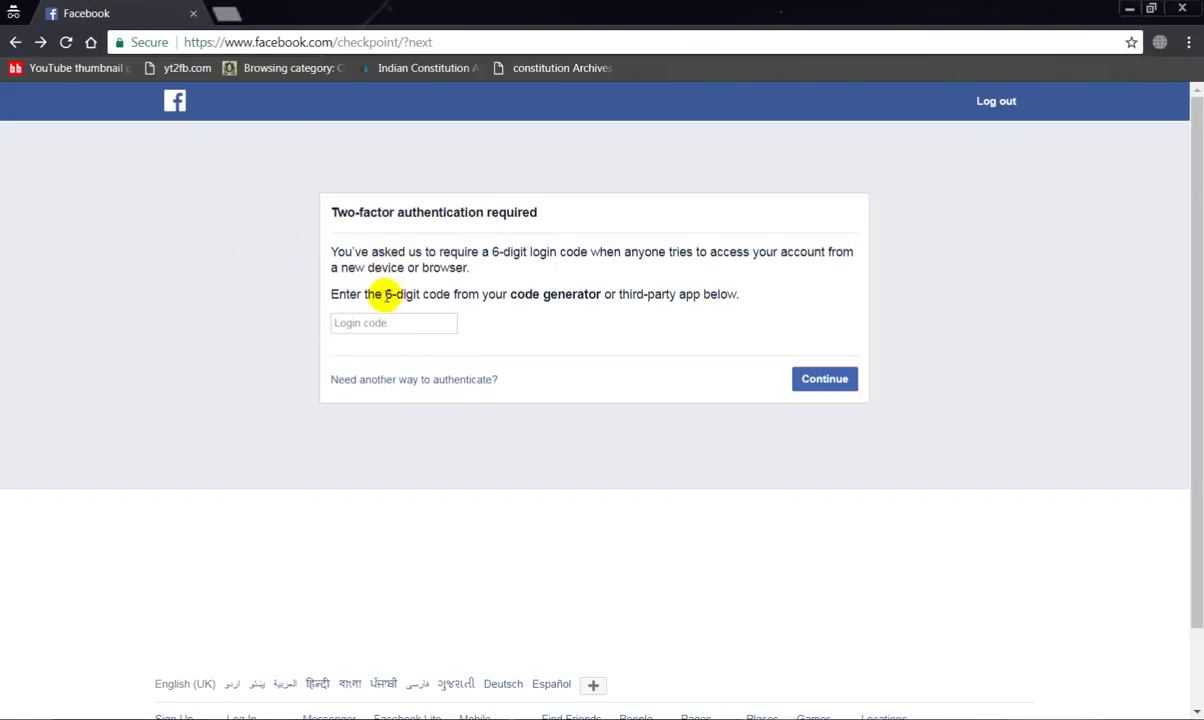
left_click_drag(386, 295, 457, 295)
left_click(414, 279)
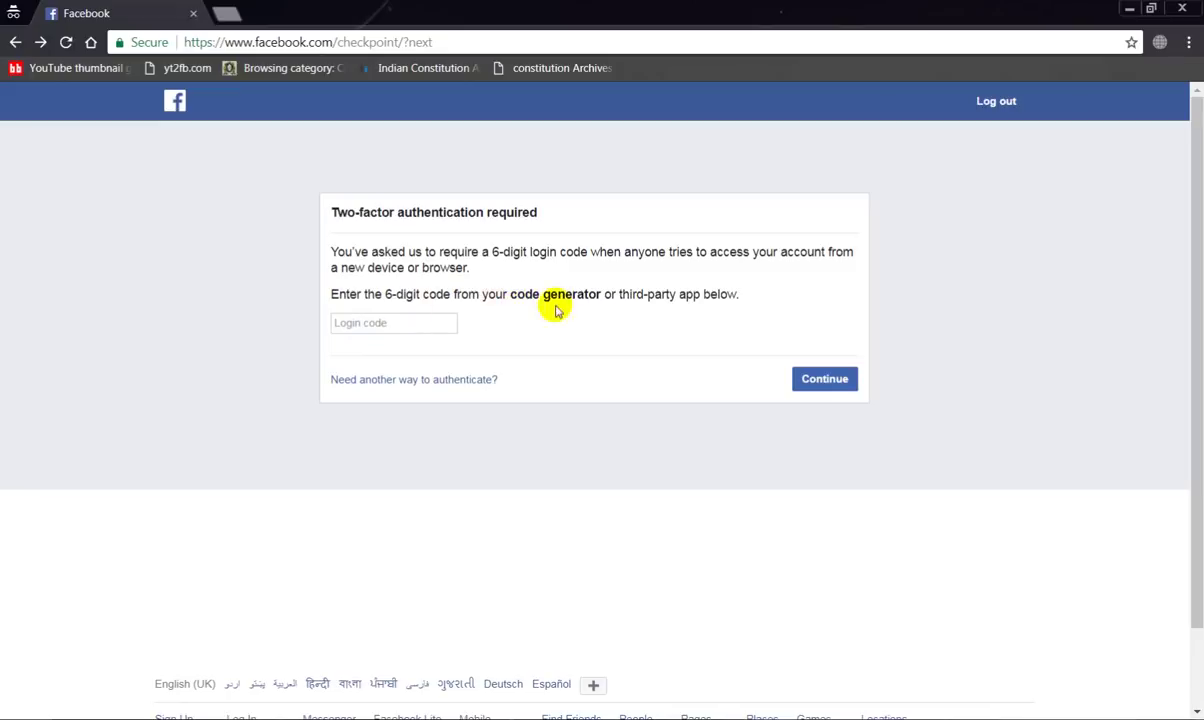
triple_click(680, 278)
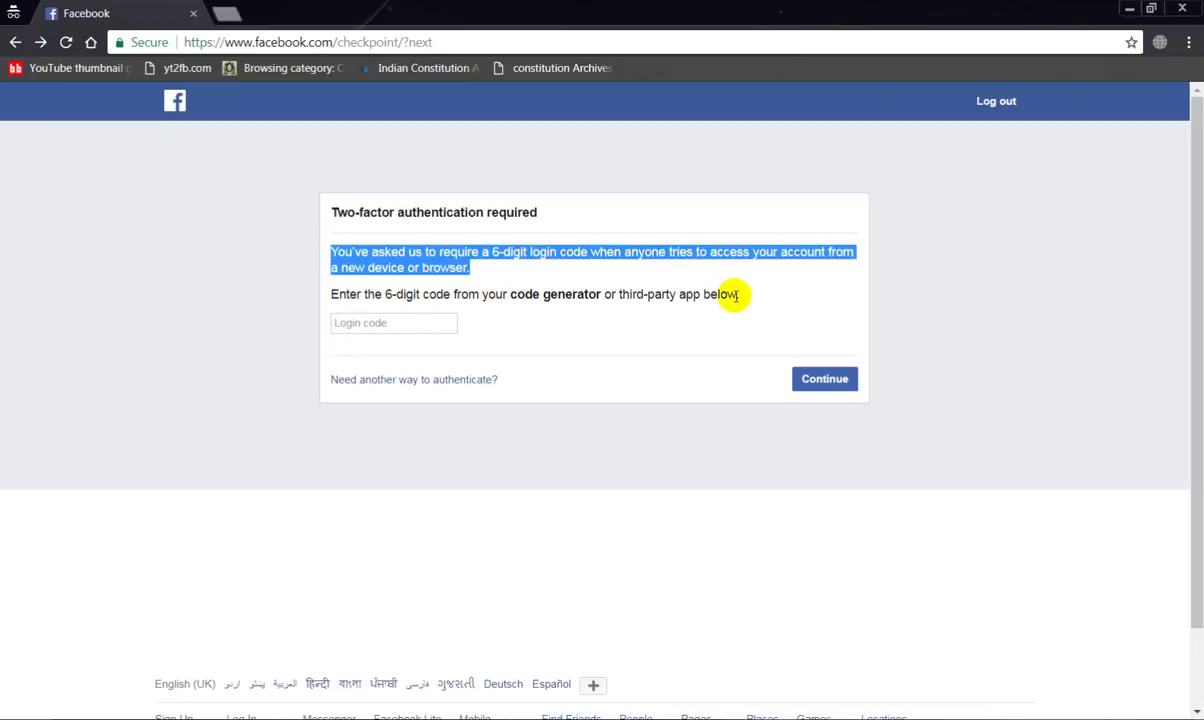
left_click(668, 276)
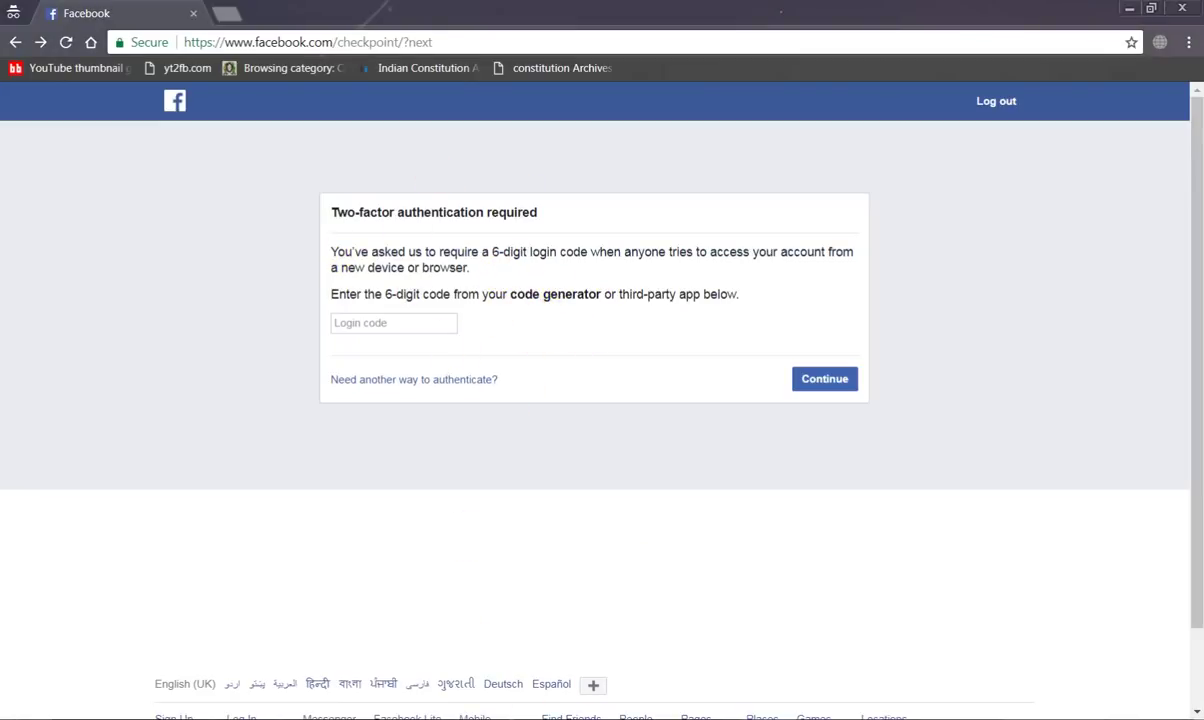
In the Vysor mirror, launch Messages, unlock with the pattern and start a new message
key("alt+Tab")
left_click(570, 645)
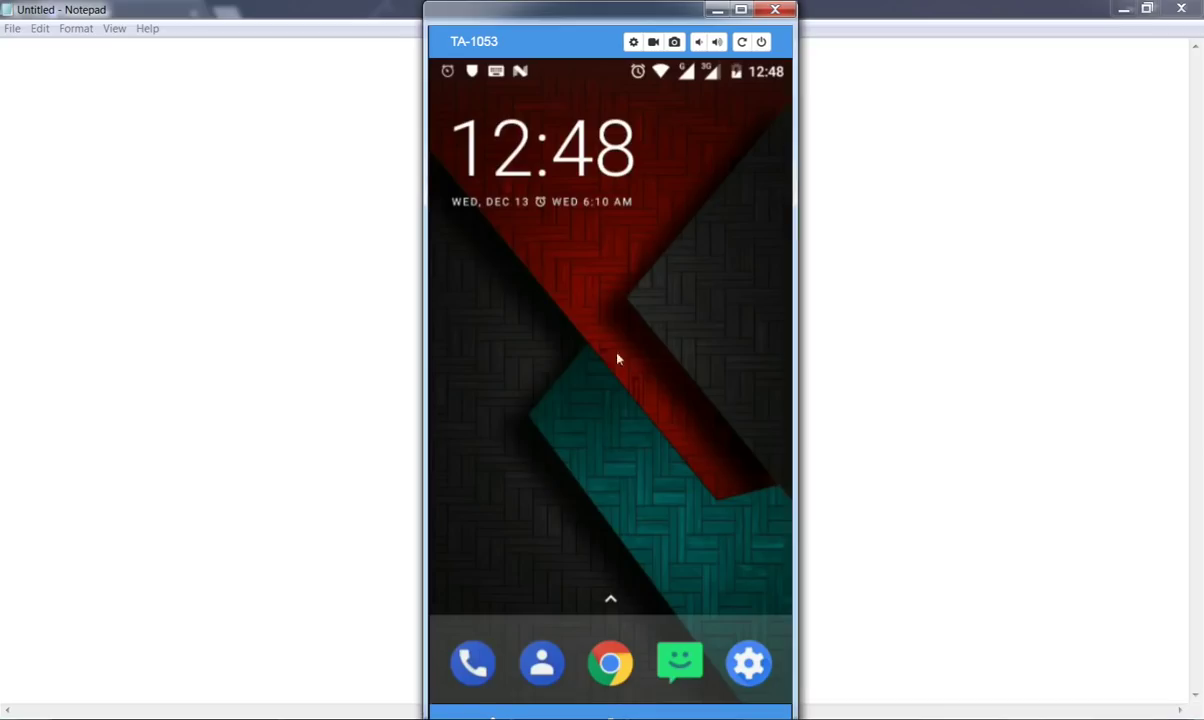
left_click(664, 678)
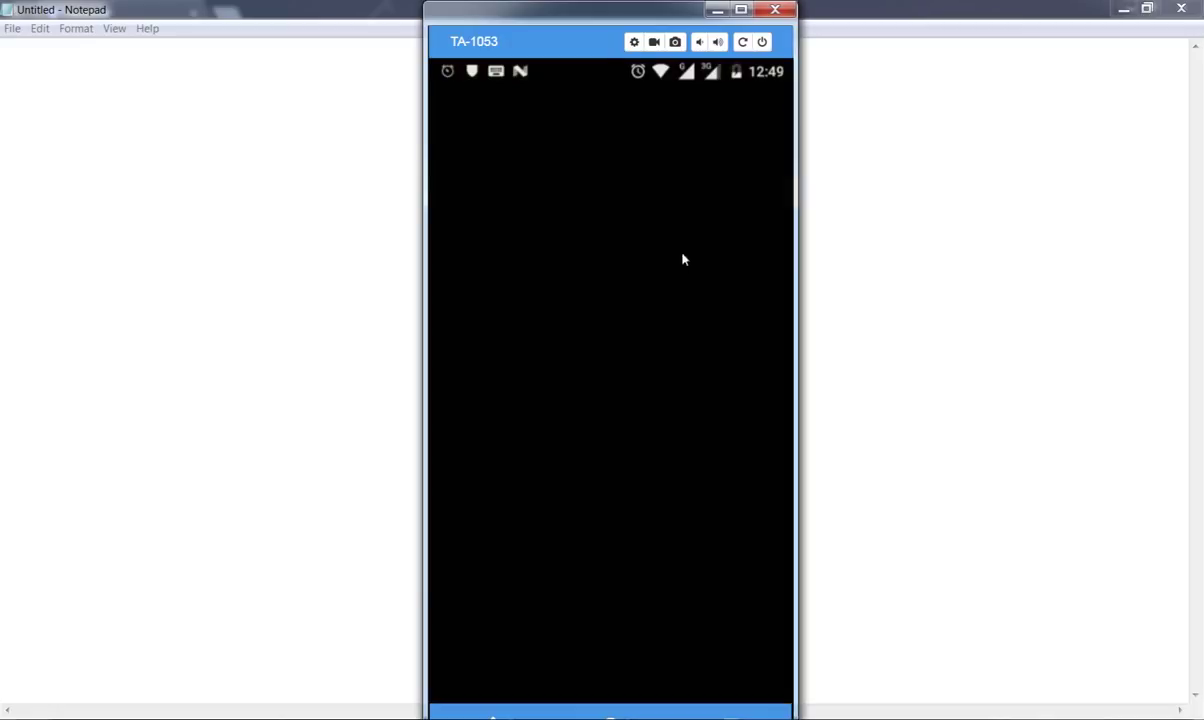
mouse_move(659, 263)
left_mouse_down()
mouse_move(640, 288)
mouse_move(715, 288)
mouse_move(731, 390)
mouse_move(598, 524)
mouse_move(486, 382)
mouse_move(505, 500)
mouse_move(520, 475)
left_mouse_up()
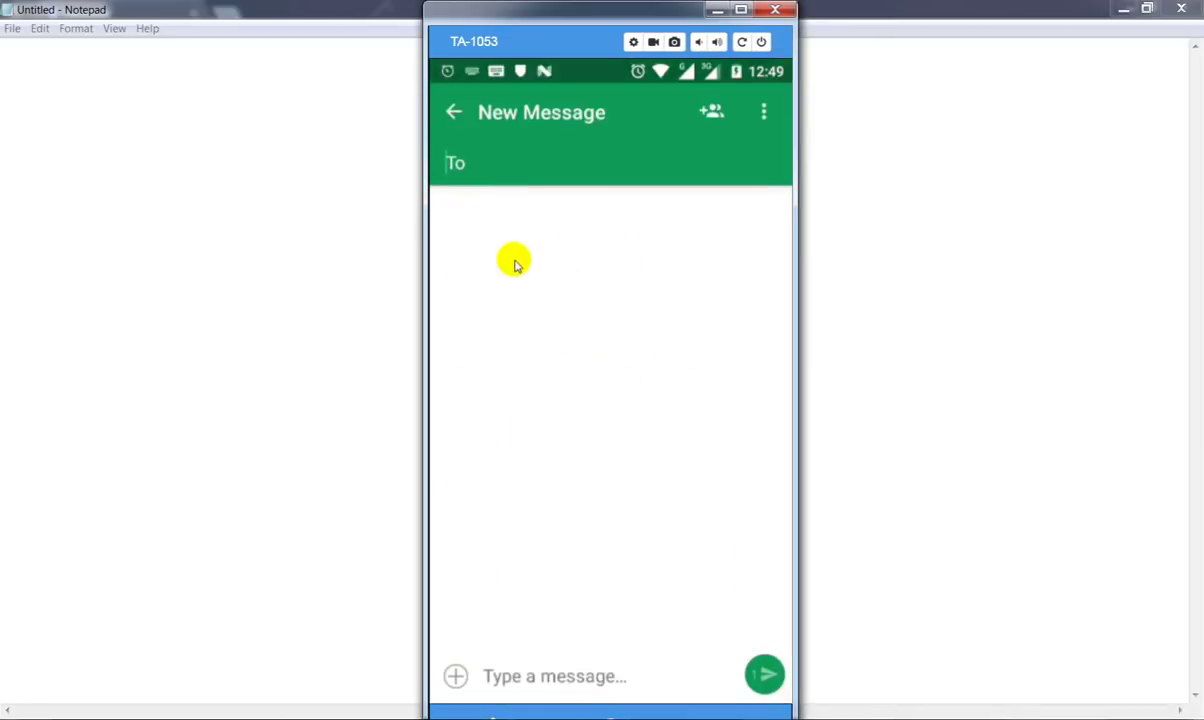
left_click(480, 679)
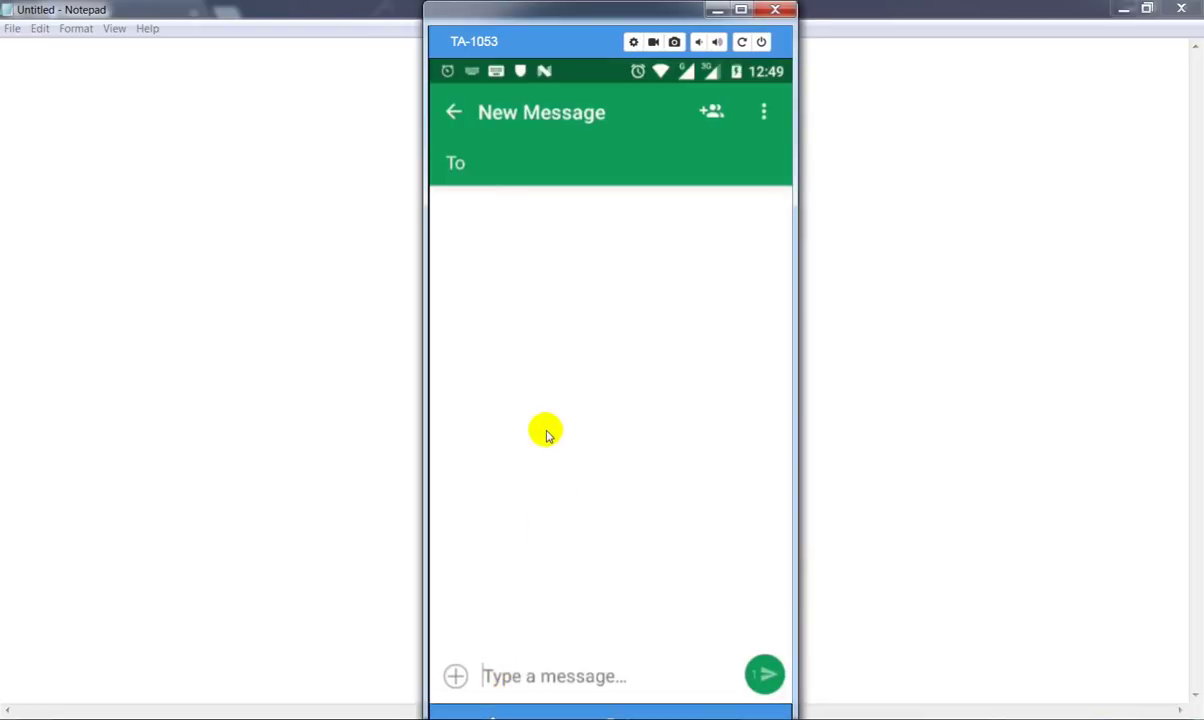
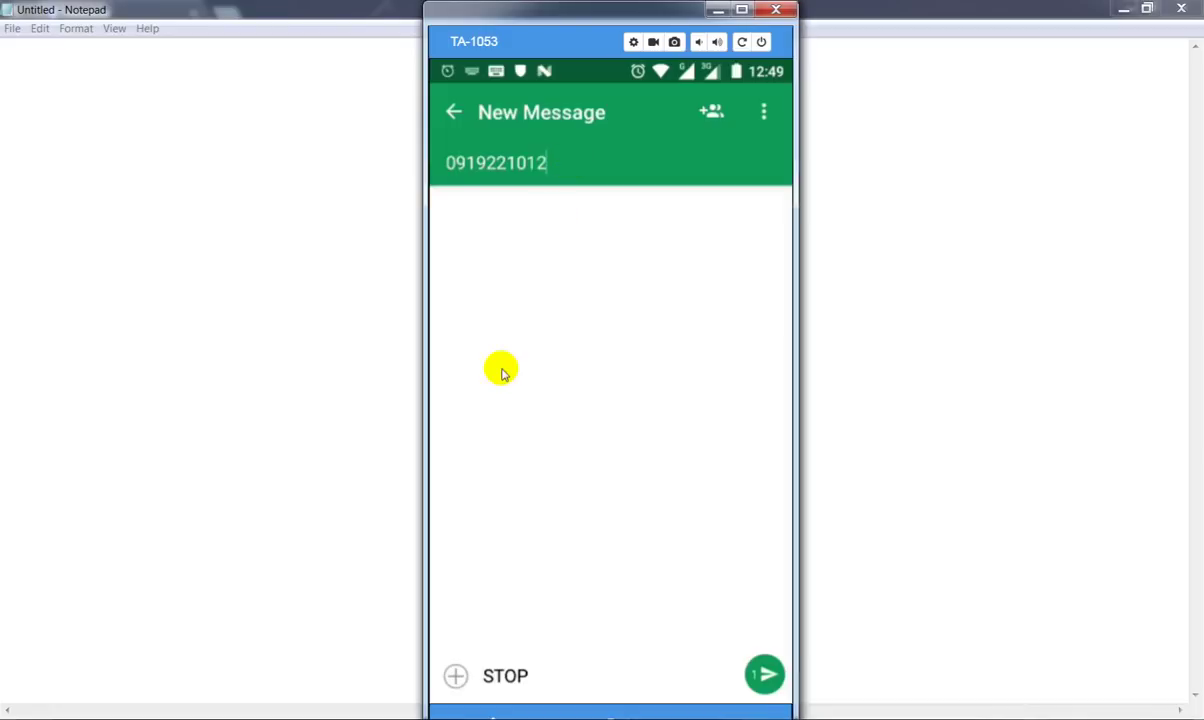
Erase the recipient number, enter a different number, then clear the To field again
key("BackSpace")
key("BackSpace")
key("BackSpace")
key("BackSpace")
key("BackSpace")
key("BackSpace")
key("BackSpace")
key("BackSpace")
key("BackSpace")
key("BackSpace")
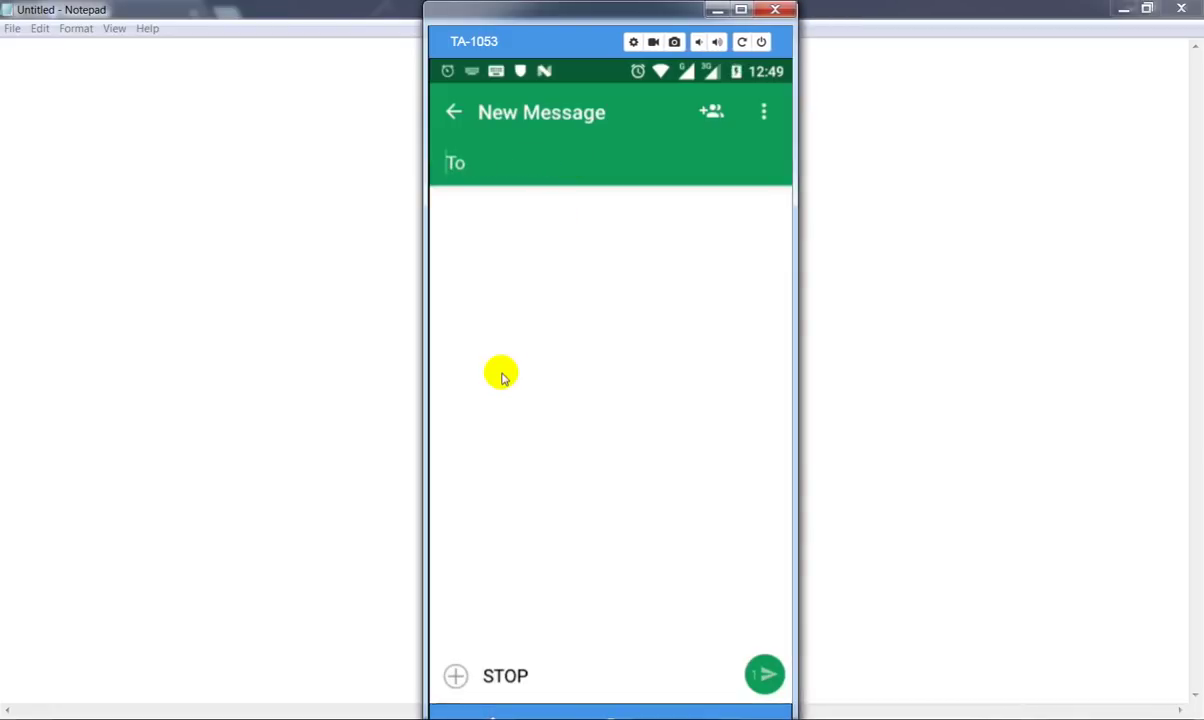
type("57")
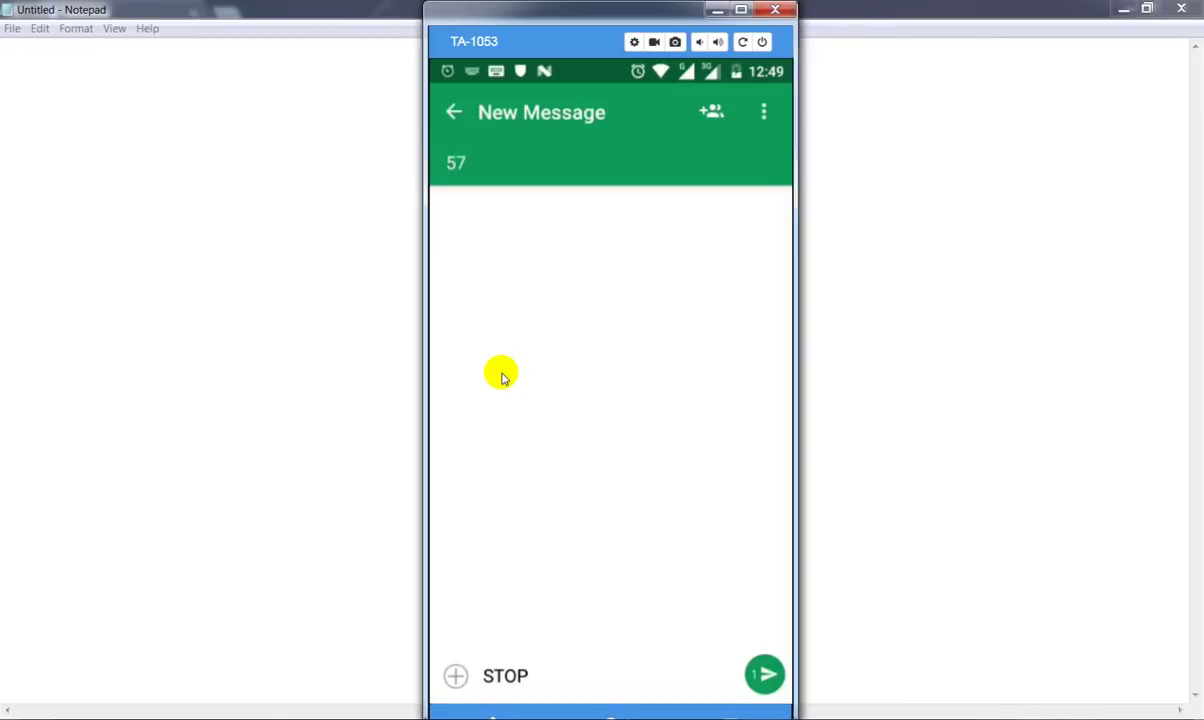
type("57511")
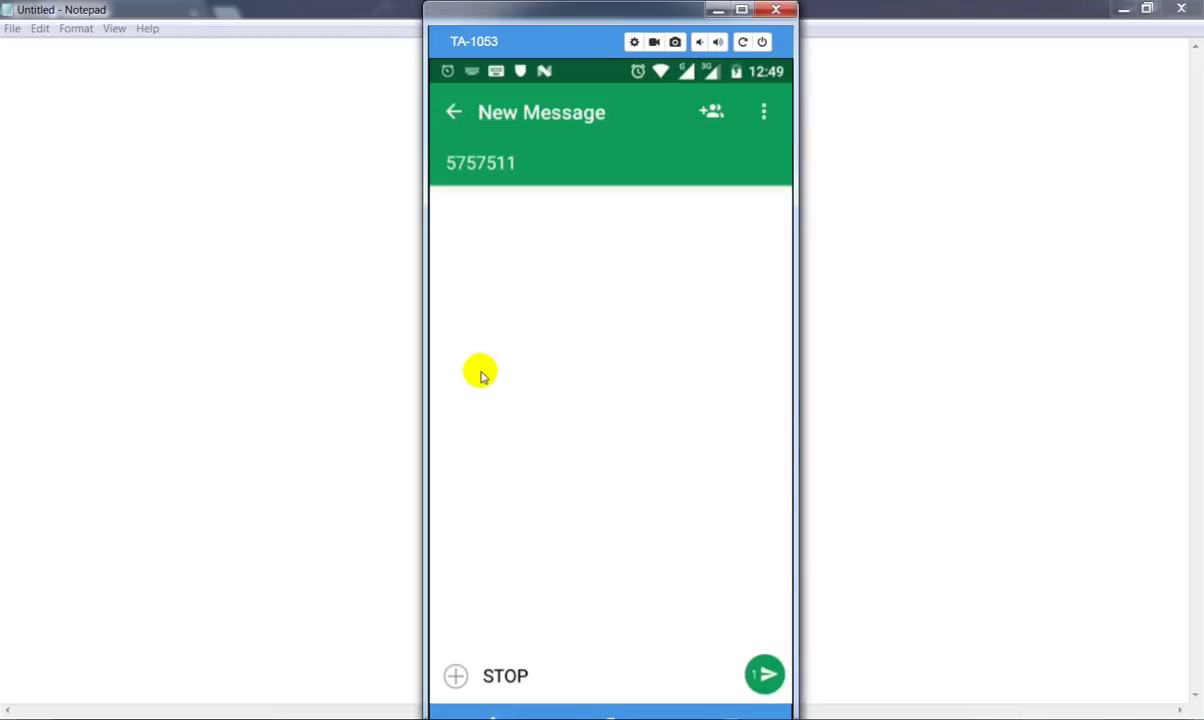
key("BackSpace")
key("BackSpace")
key("BackSpace")
key("BackSpace")
key("BackSpace")
key("BackSpace")
key("BackSpace")
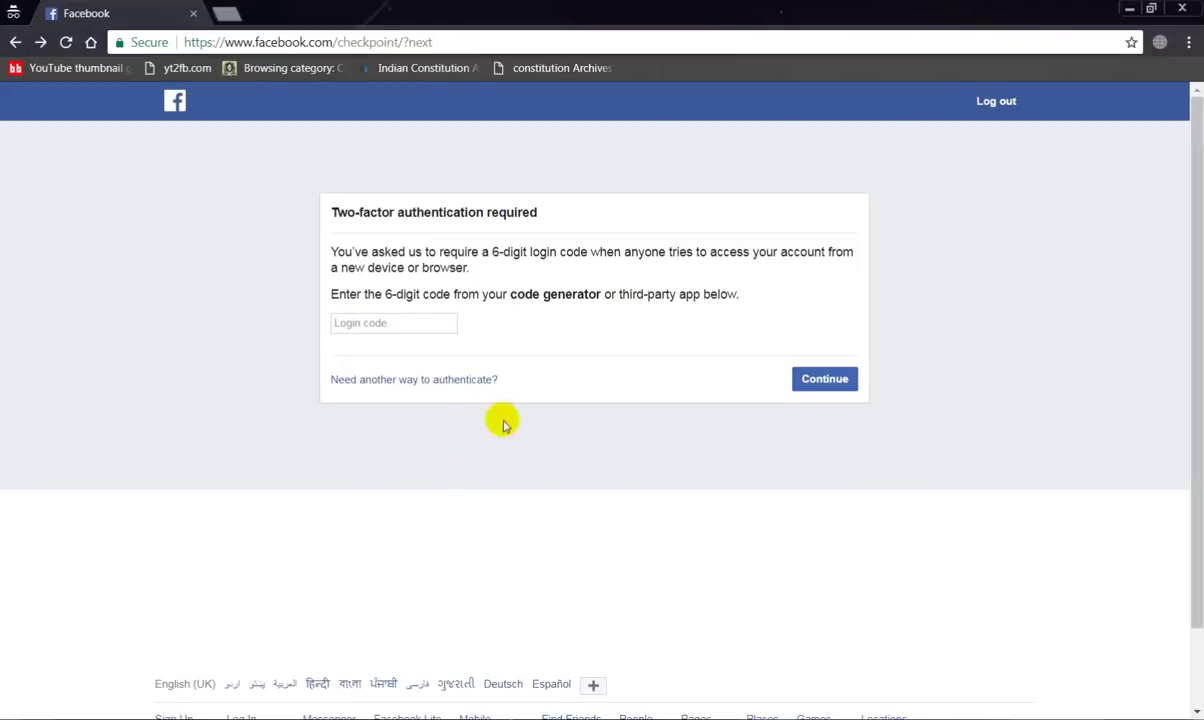
Reach 'Submit a request to Facebook' through 'Need another way to authenticate?' and 'Other options'
left_click(417, 382)
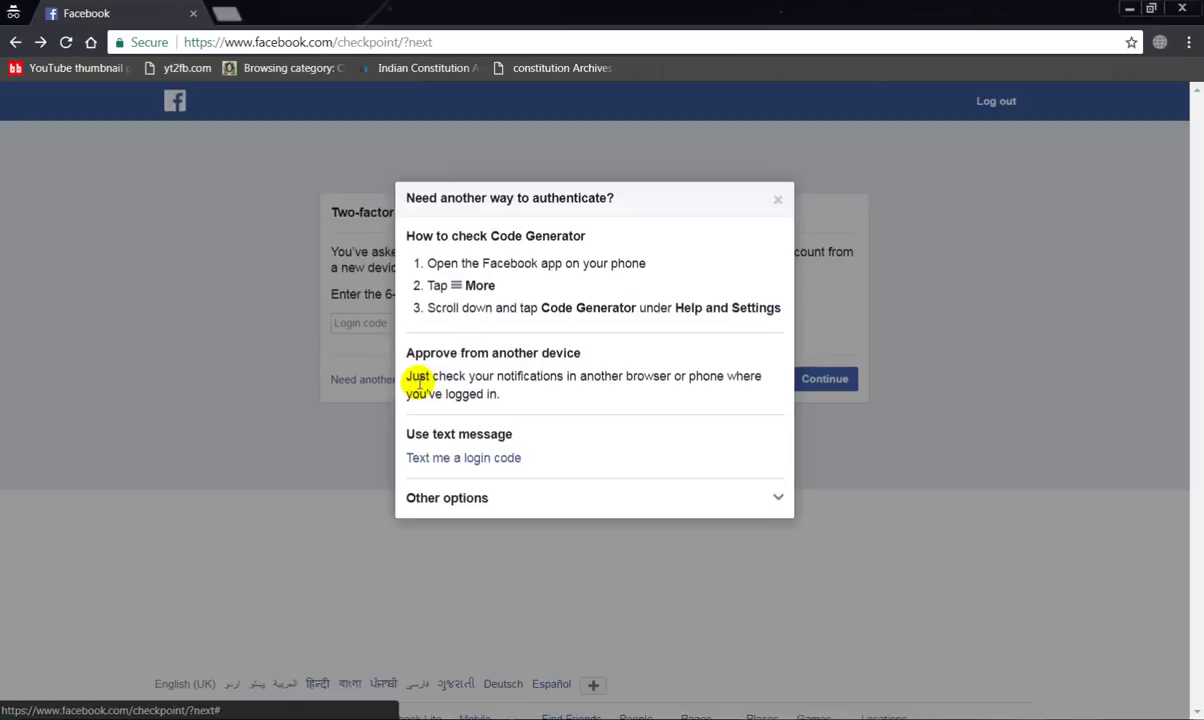
left_click(777, 201)
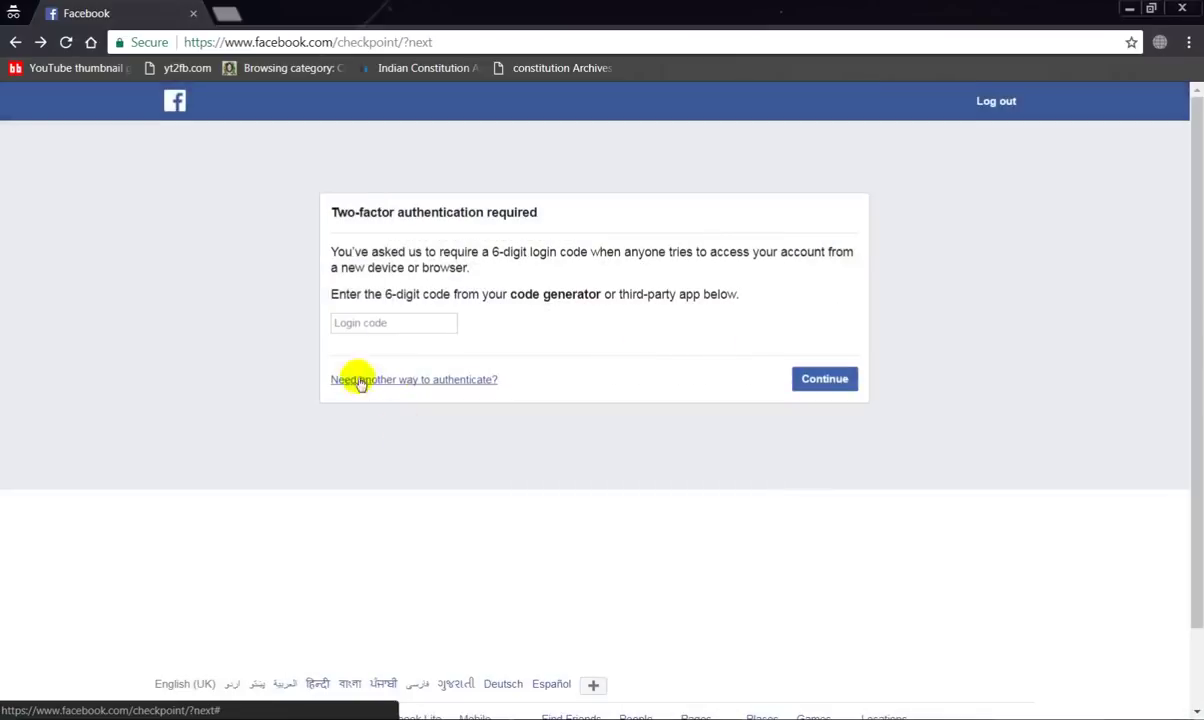
left_click(443, 380)
left_click(443, 499)
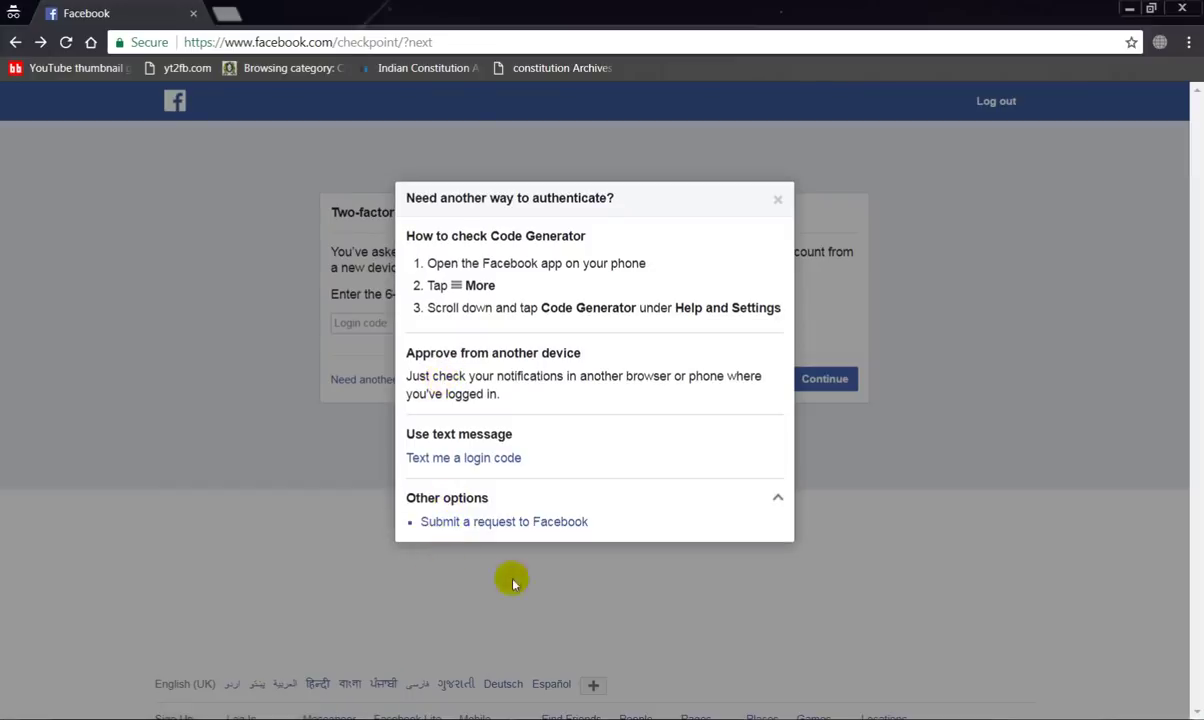
left_click(537, 524)
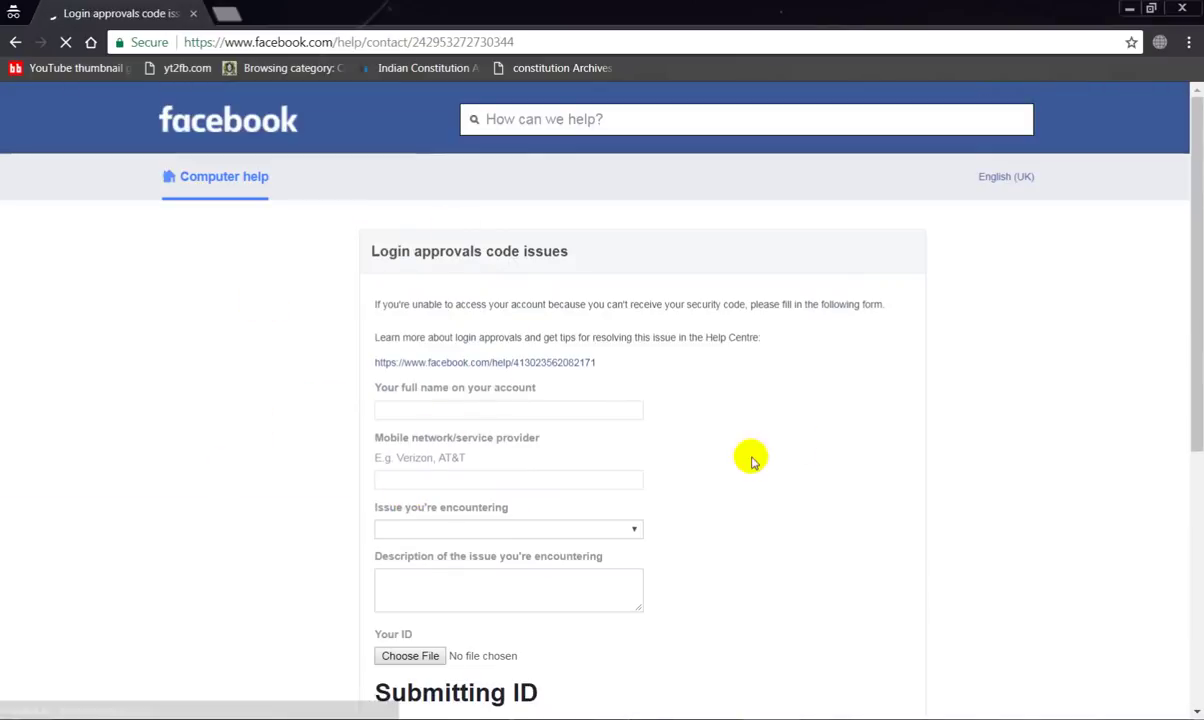
Enter the full name on the account and Telenor as the mobile provider
scroll(820, 400, "down", 1)
left_click(400, 316)
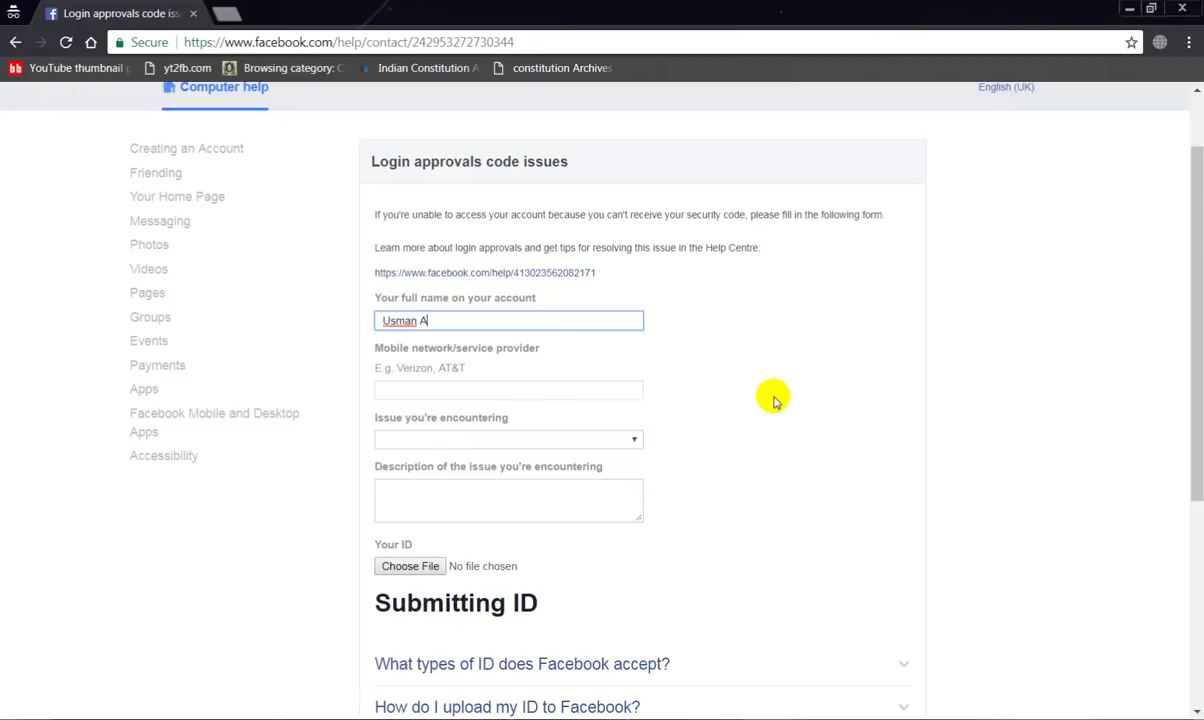
key("Tab")
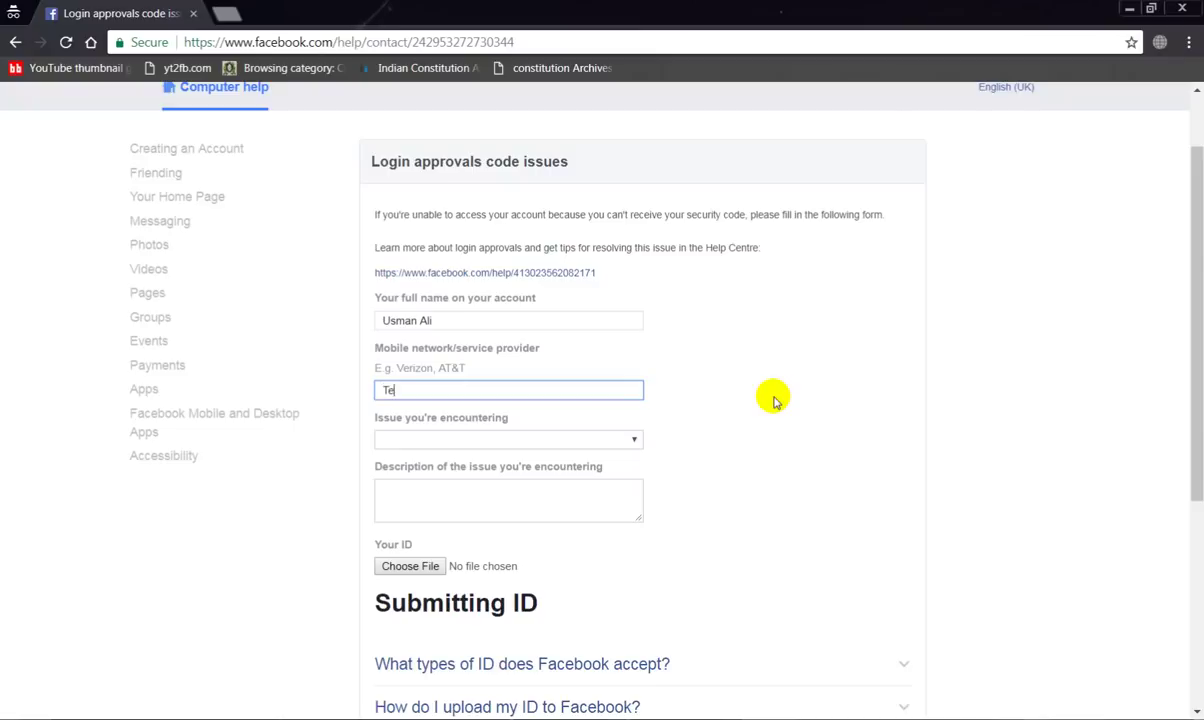
key("Tab")
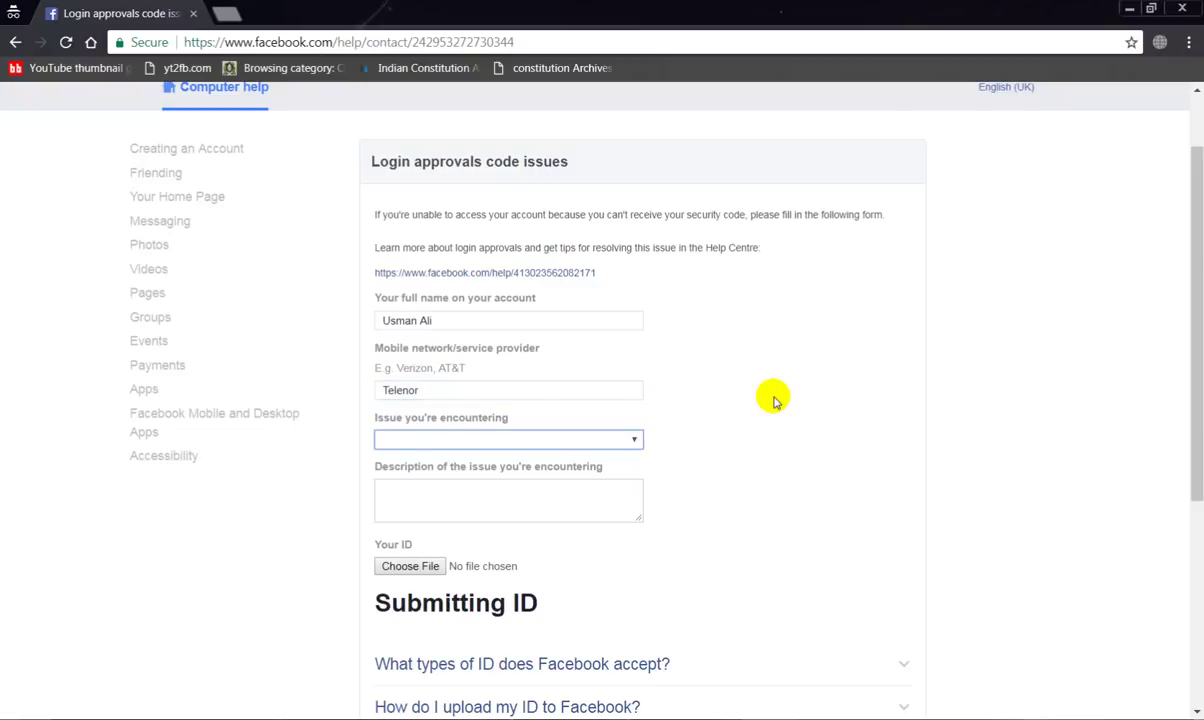
Select the haven't-received-my-code issue and write a short issue description
left_click(630, 439)
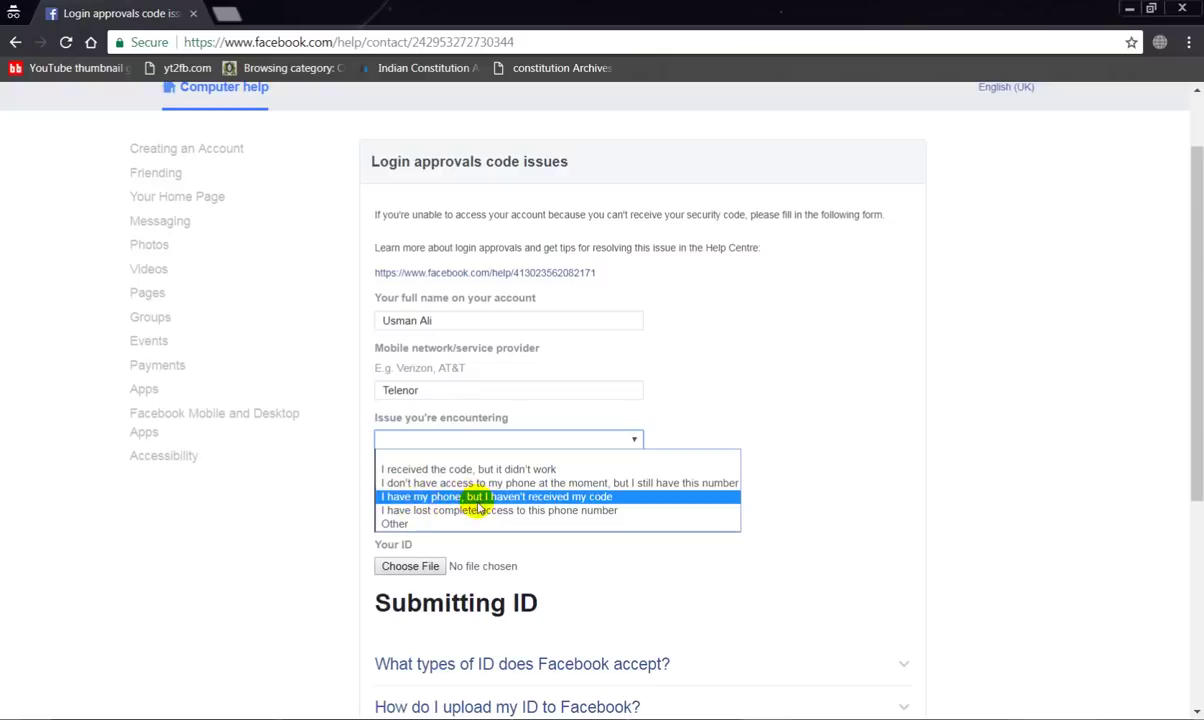
left_click(591, 495)
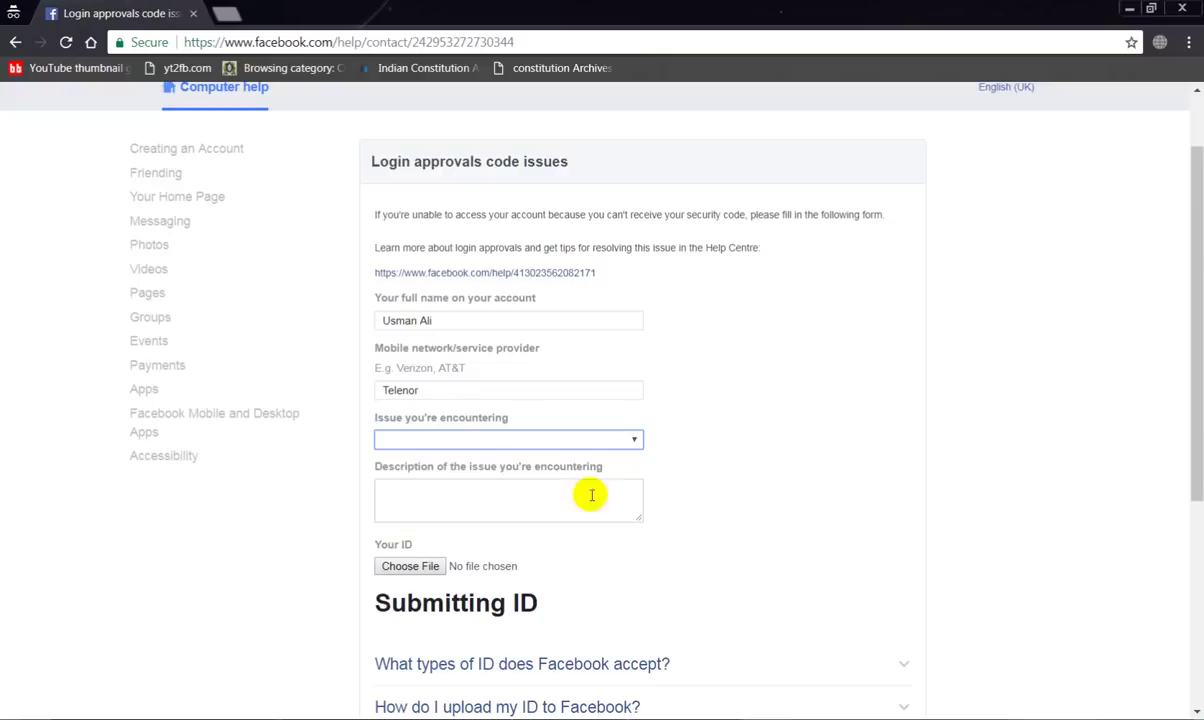
left_click(448, 500)
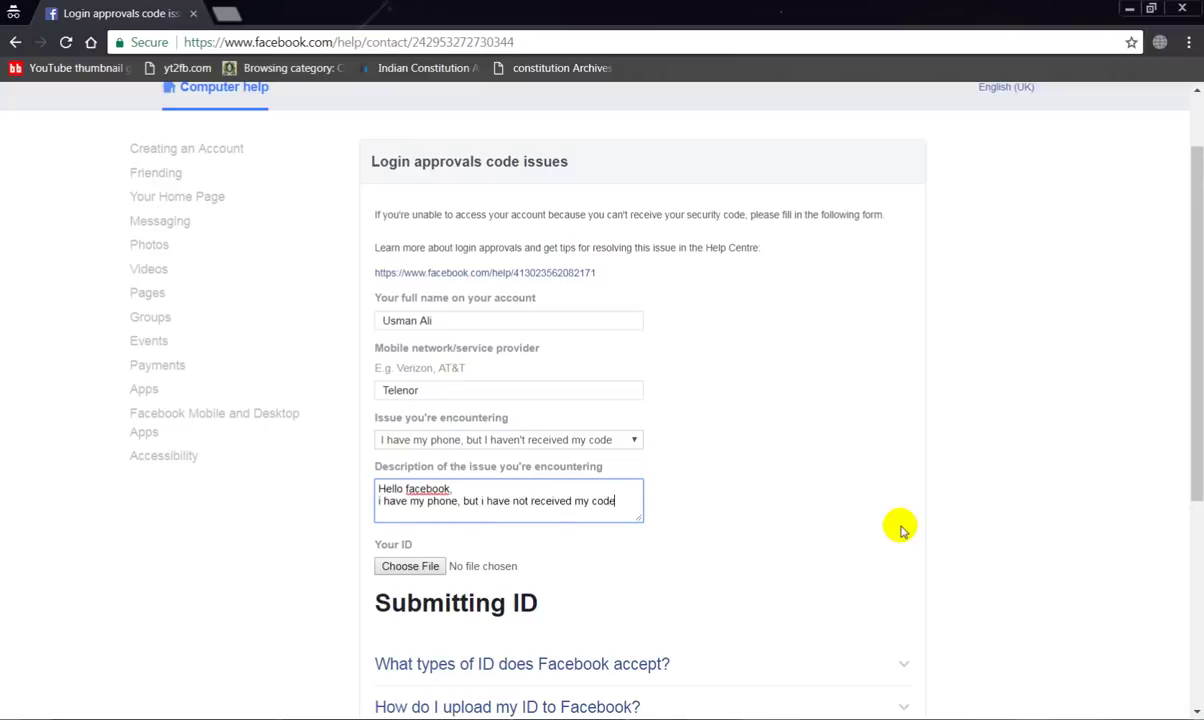
scroll(1051, 355, "down", 3)
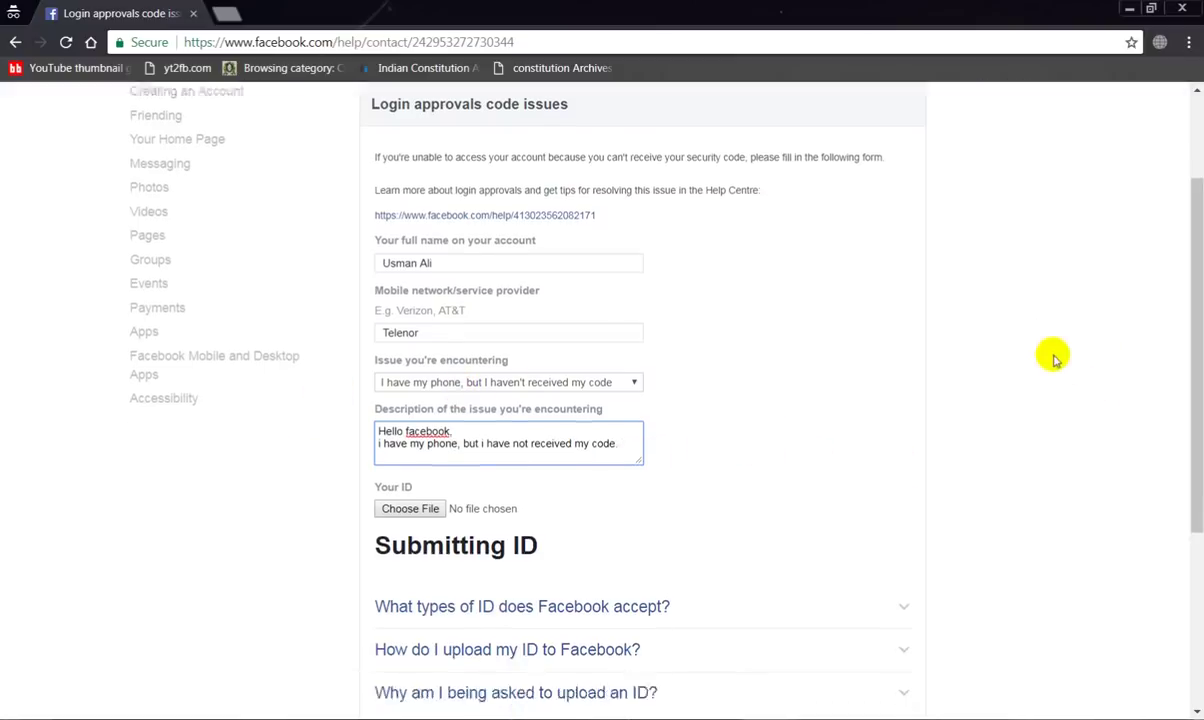
Open the ID file chooser and cancel it without attaching a file
left_click(392, 384)
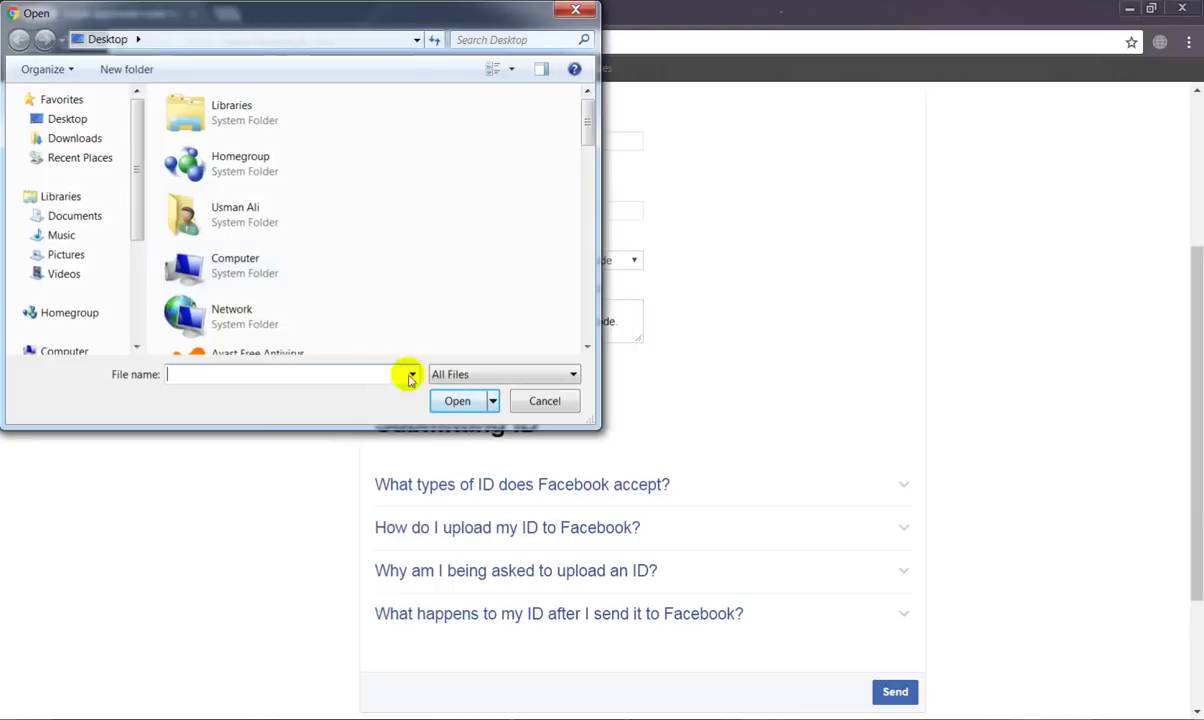
left_click(544, 402)
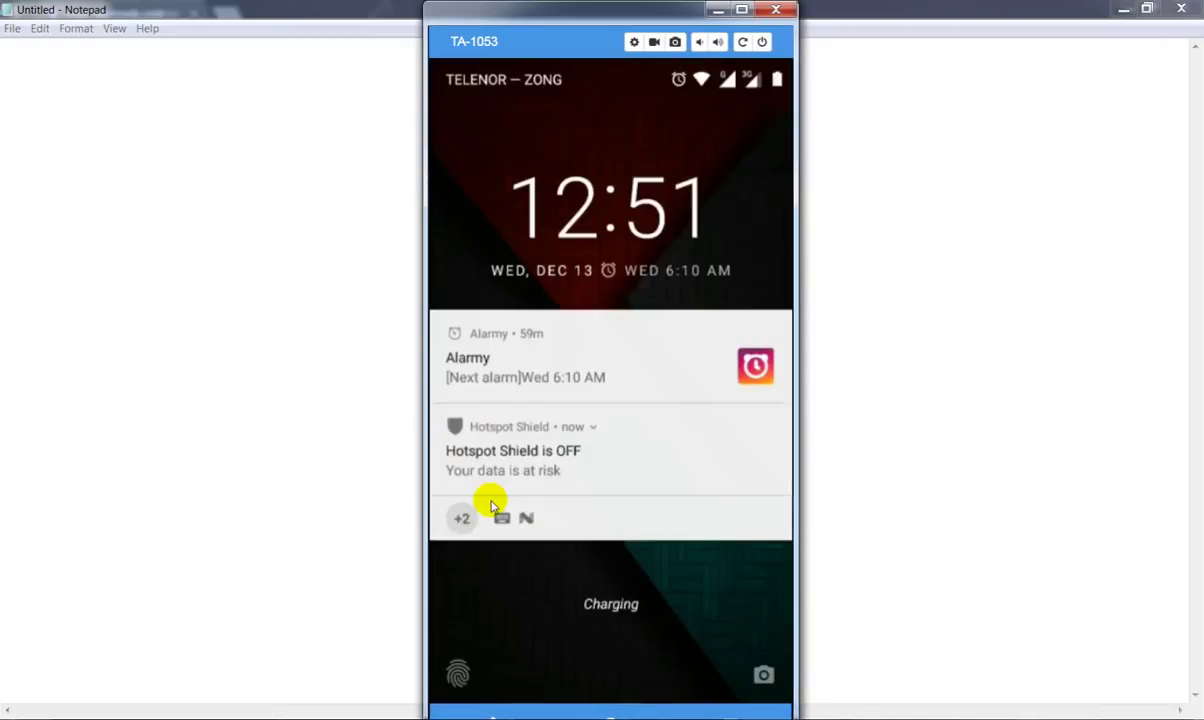
Get past the lock screen to the home screen and launch Facebook from the app drawer
left_click(491, 507)
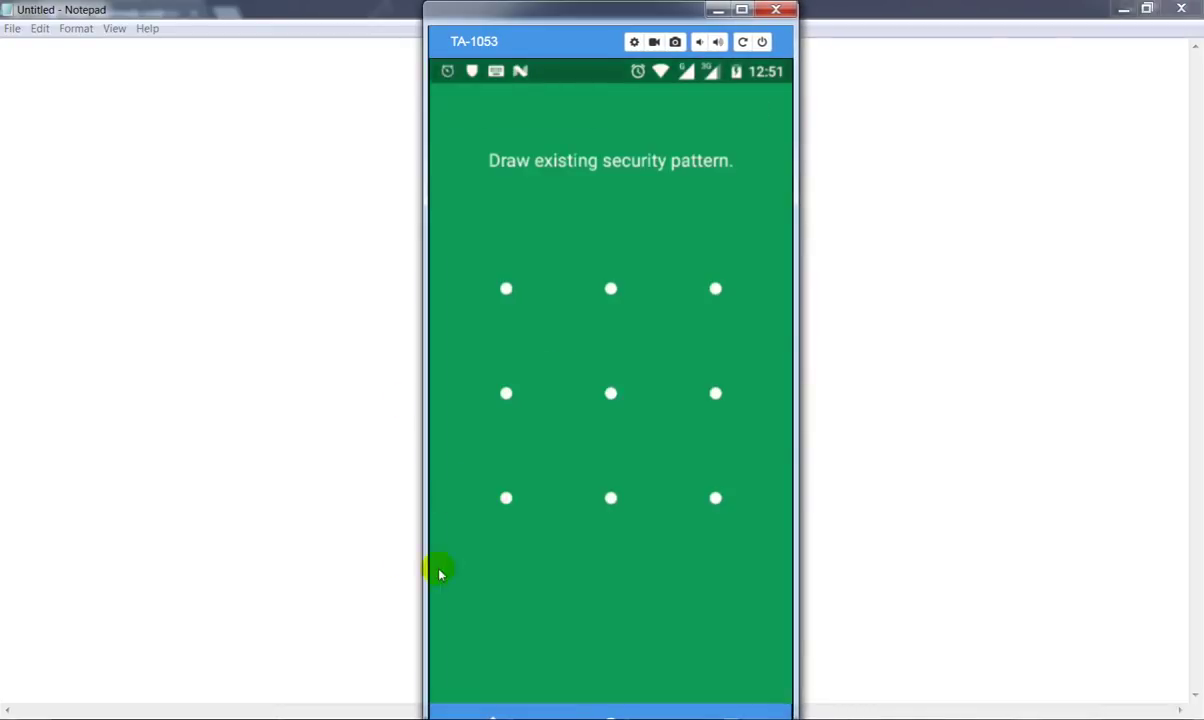
left_click(484, 712)
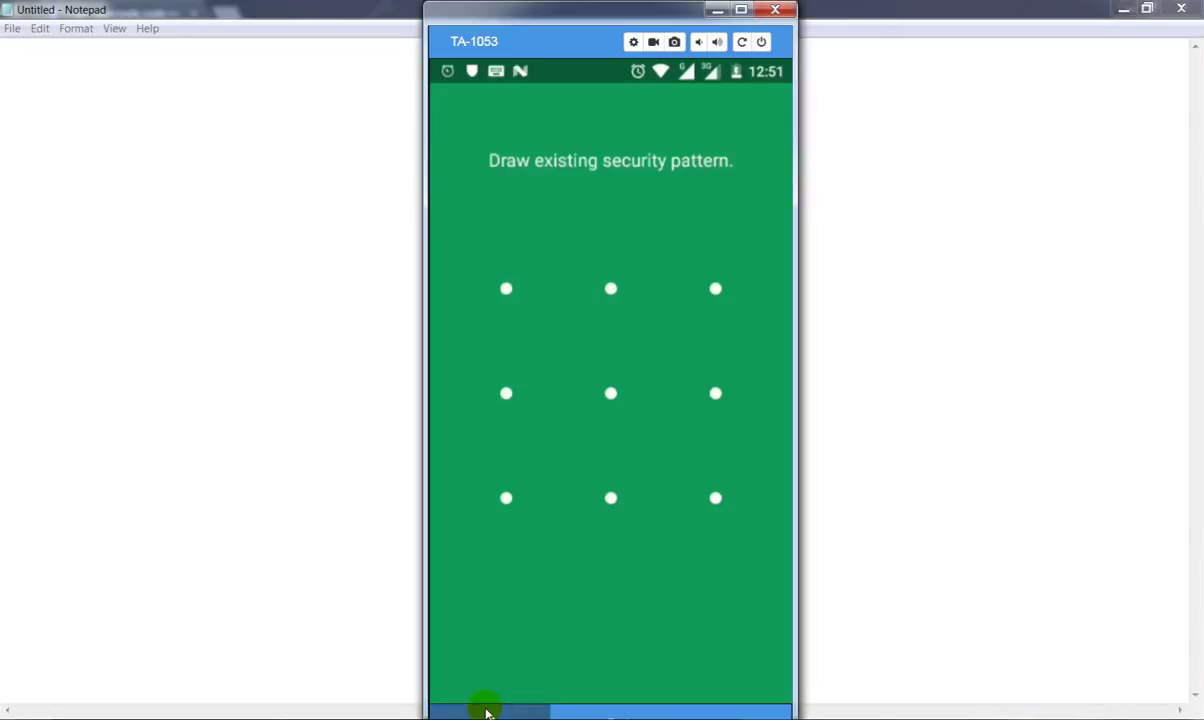
left_click(487, 712)
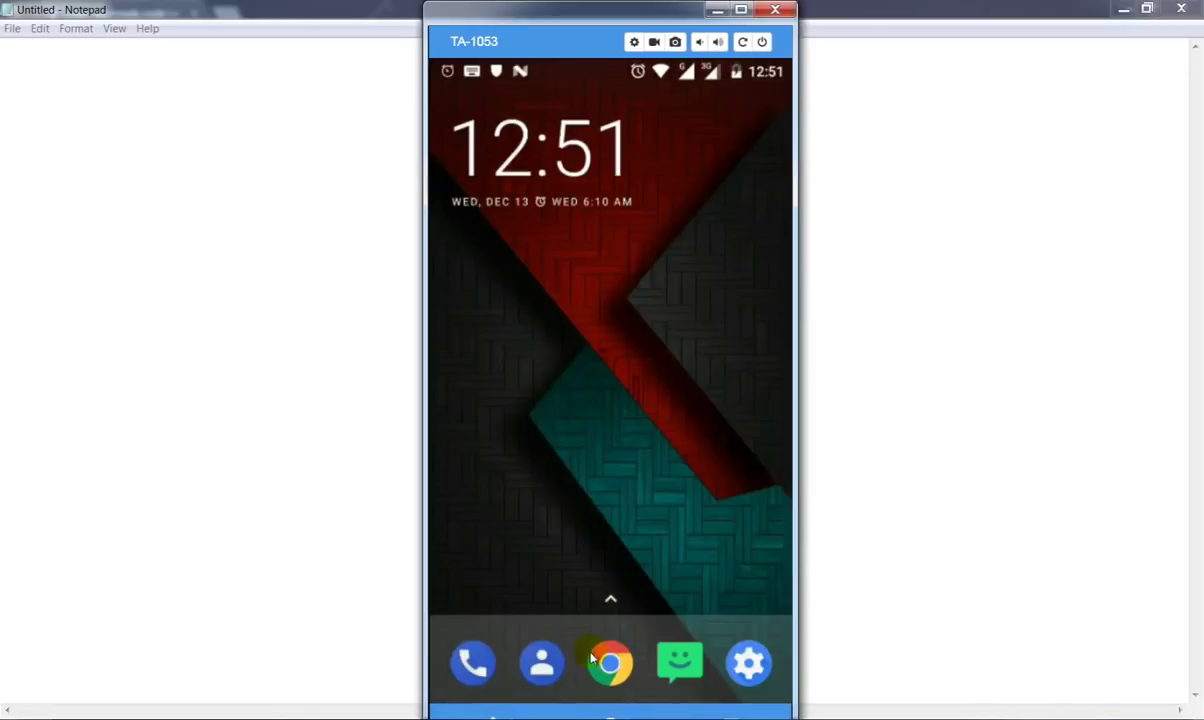
left_click_drag(603, 624, 618, 167)
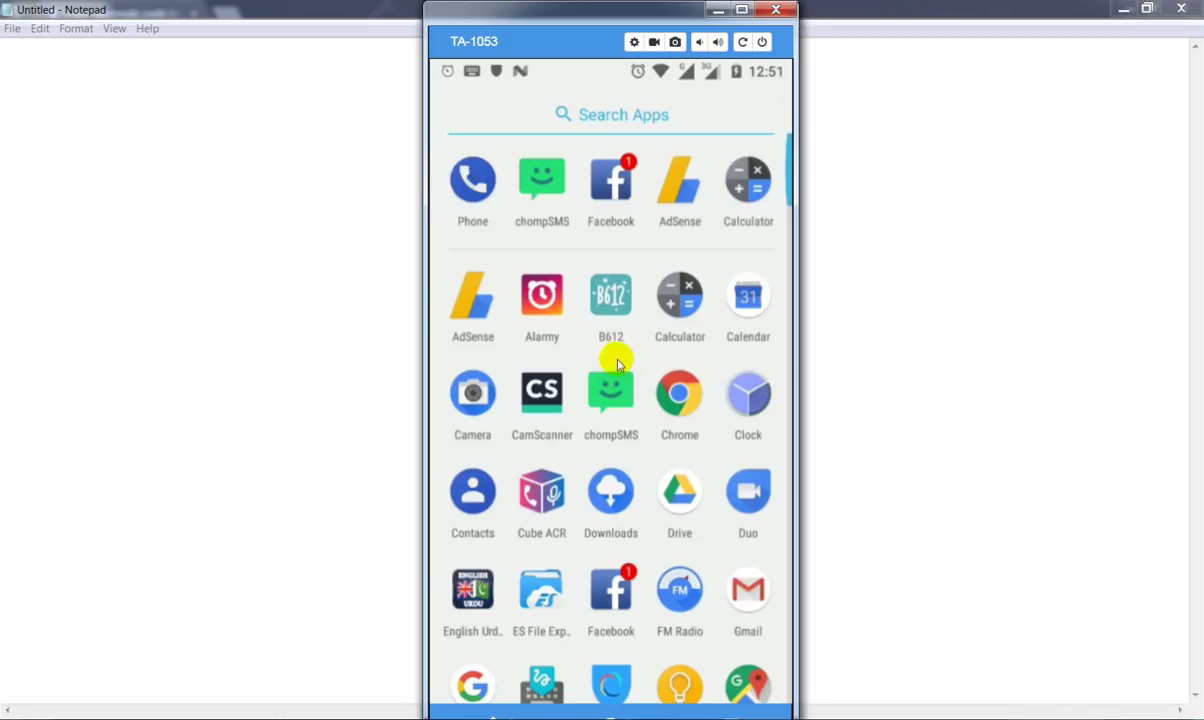
left_click(611, 178)
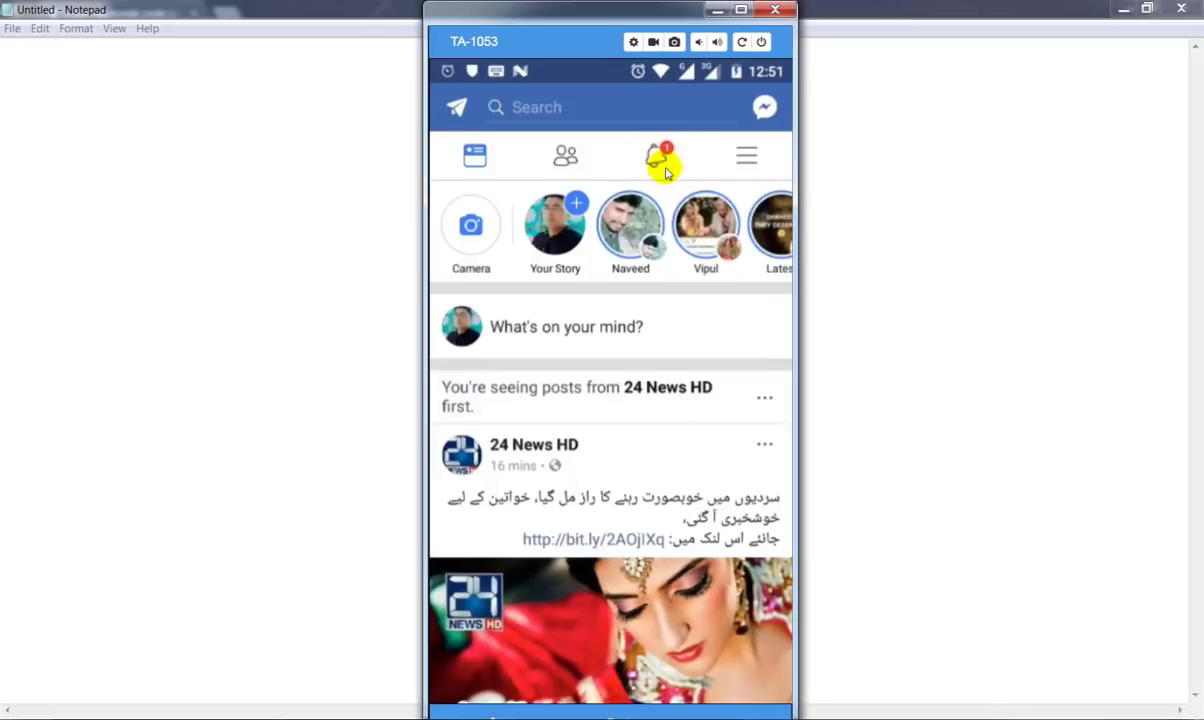
Open notifications and select the unrecognized-device alert about the Chrome on Windows 7 login
left_click(655, 152)
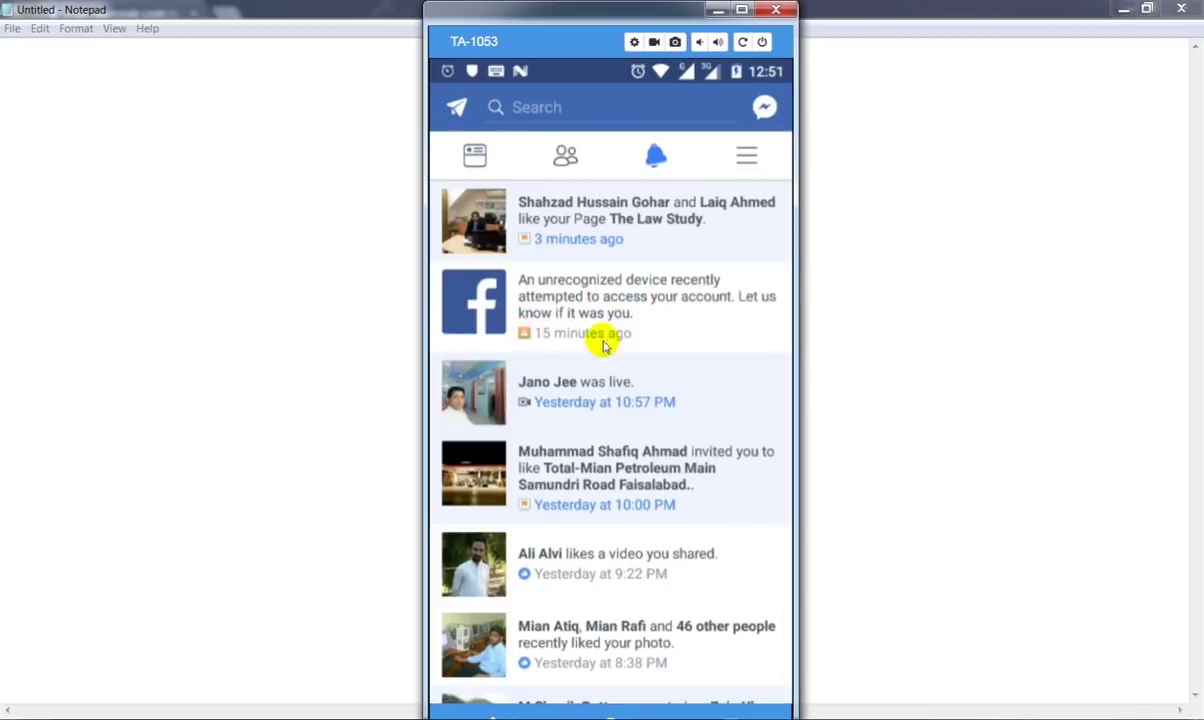
left_click(575, 278)
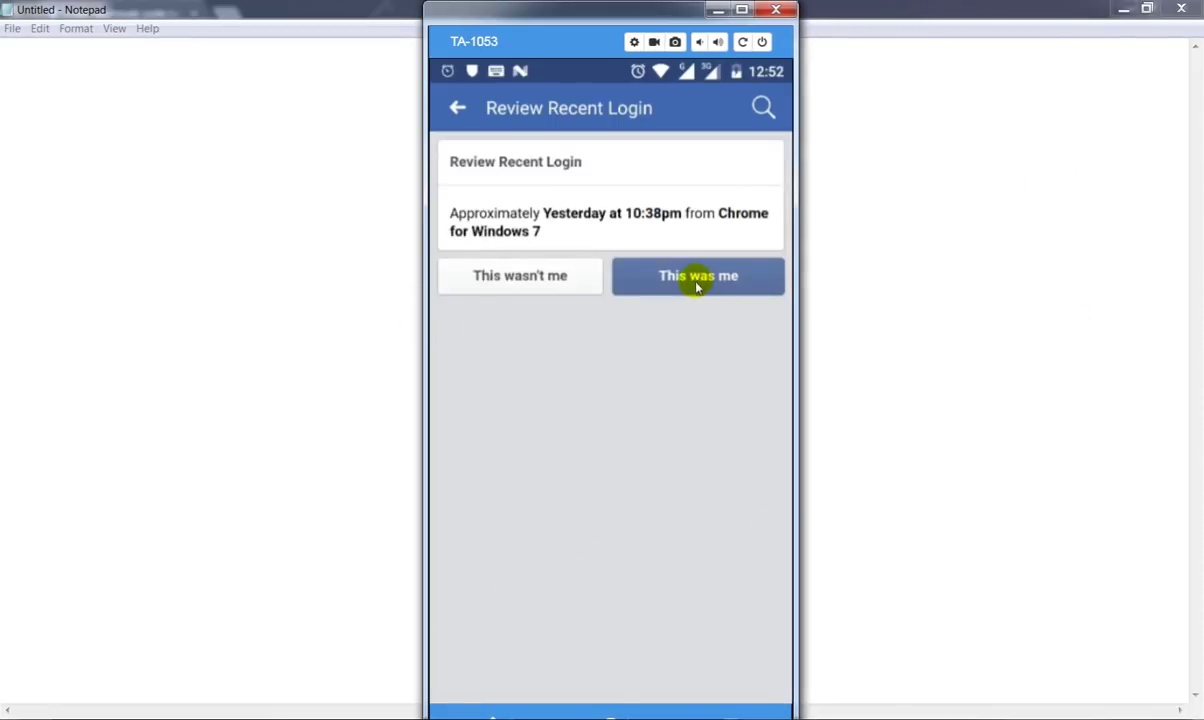
Answer 'This was me', choose Don't Save for the browser, and Continue to the News Feed
left_click(697, 282)
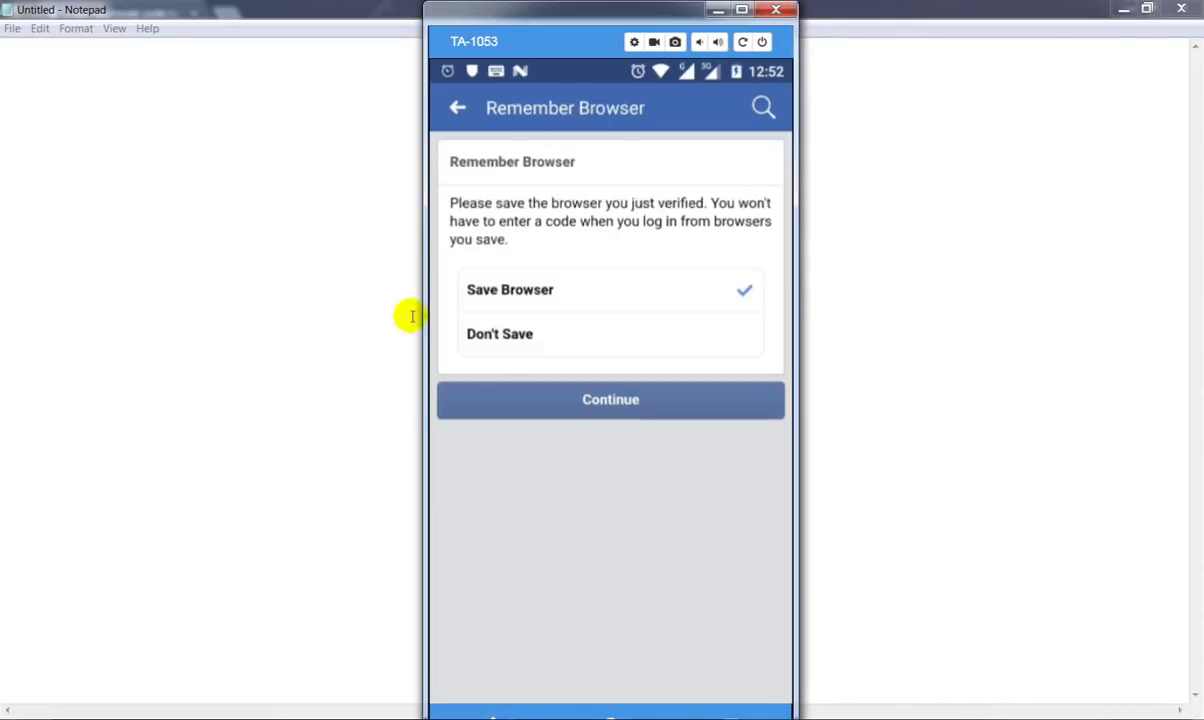
left_click(497, 336)
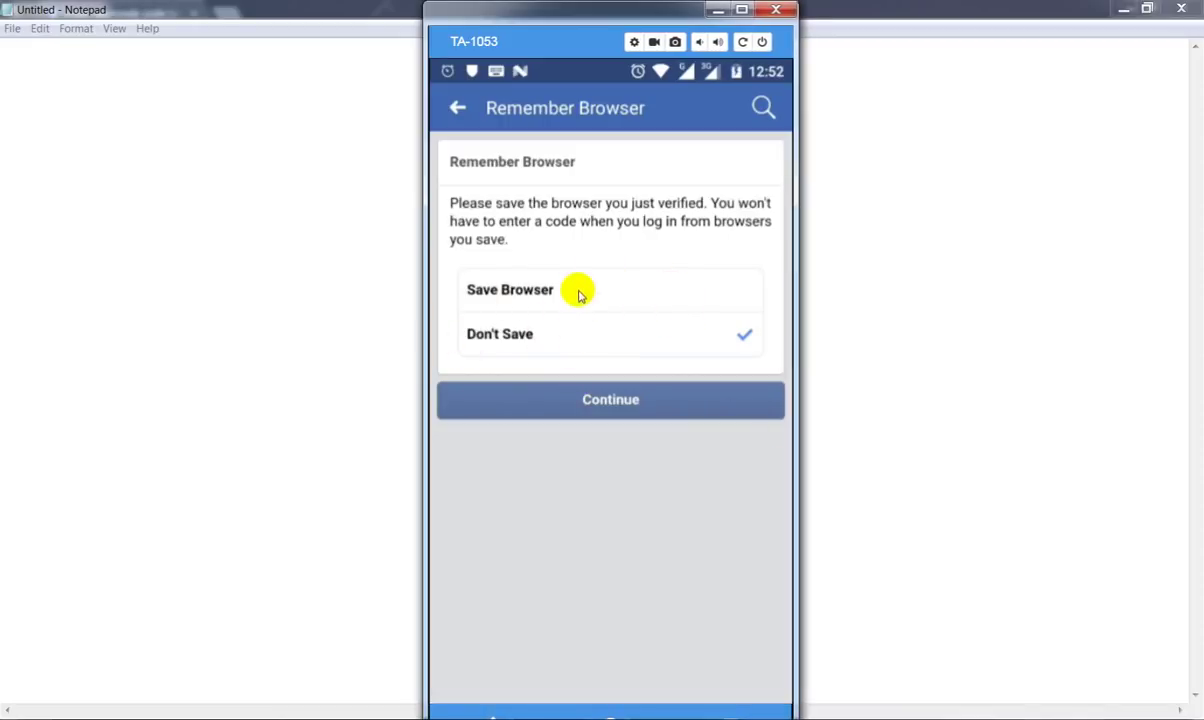
left_click(617, 399)
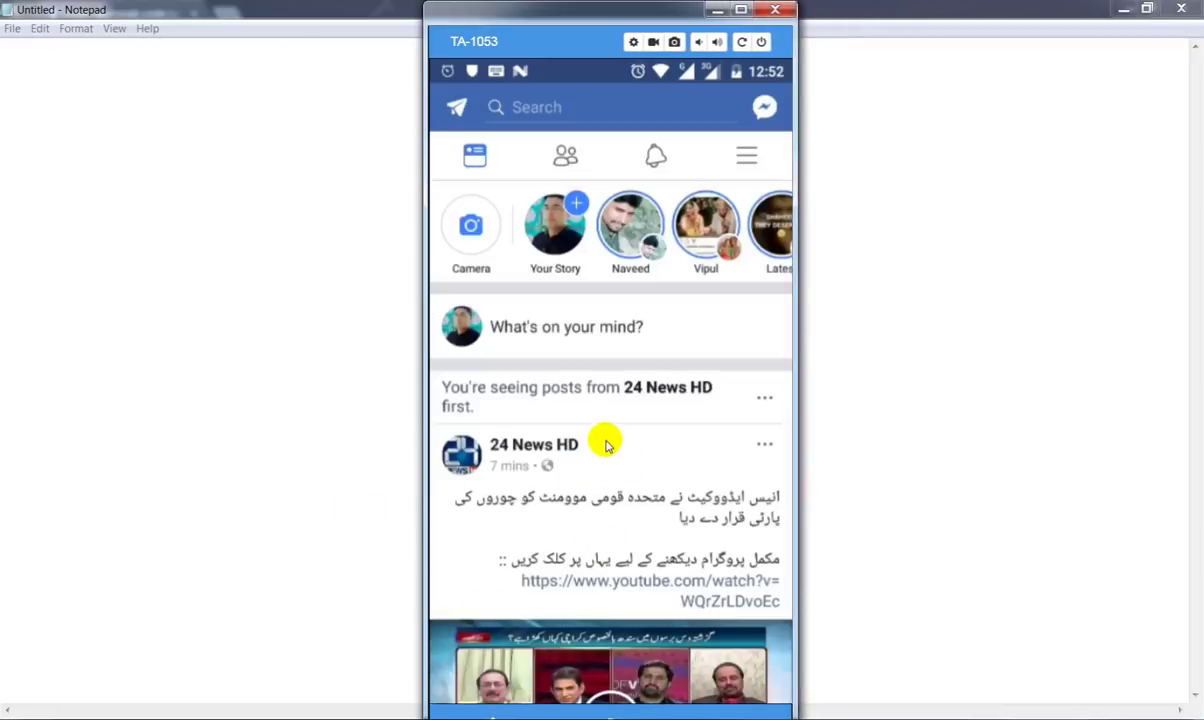
scroll(618, 440, "down", 5)
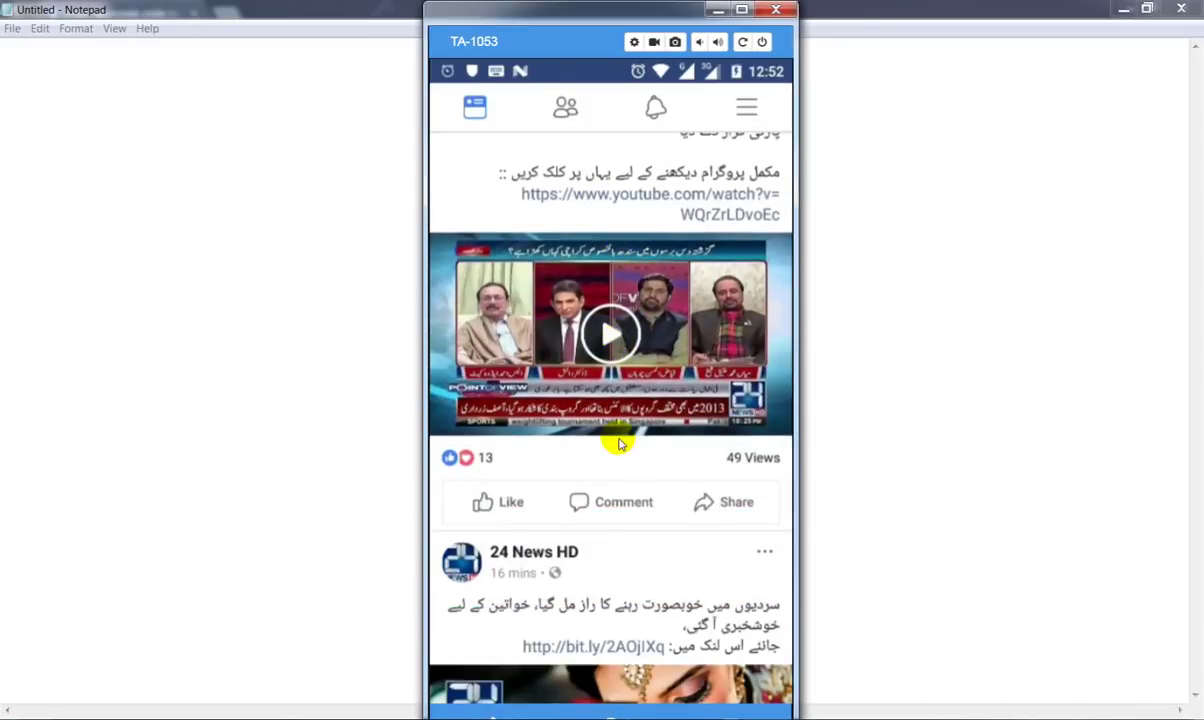
scroll(618, 440, "up", 5)
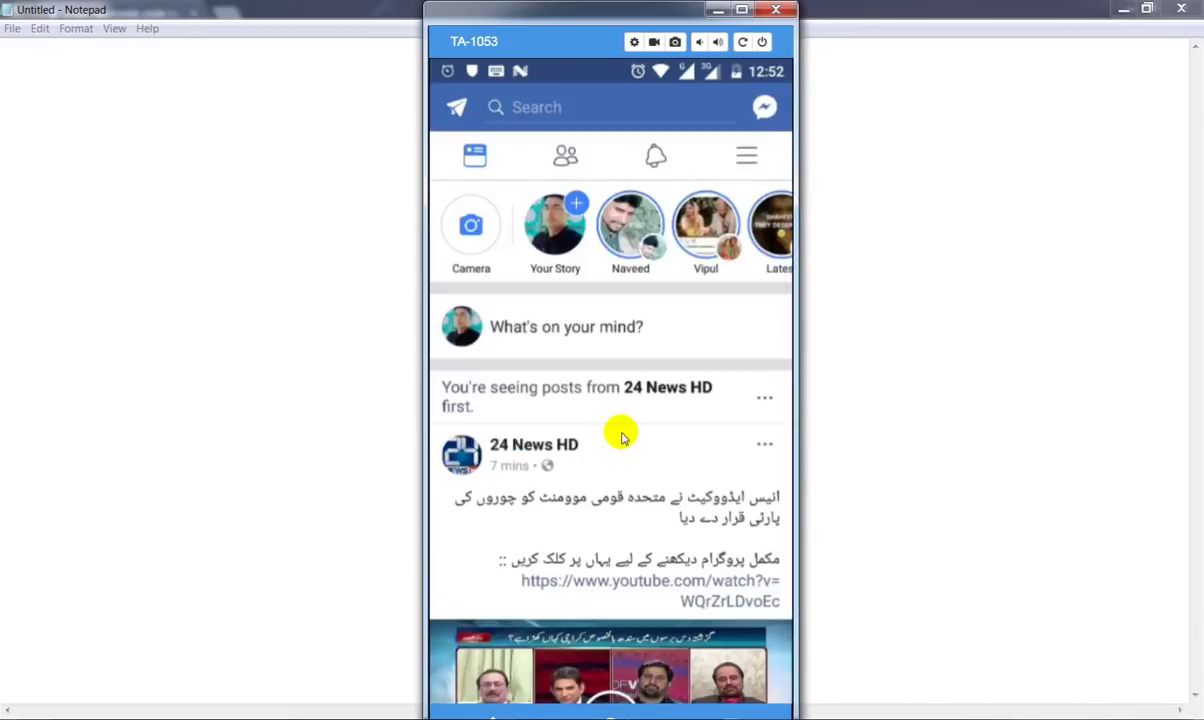